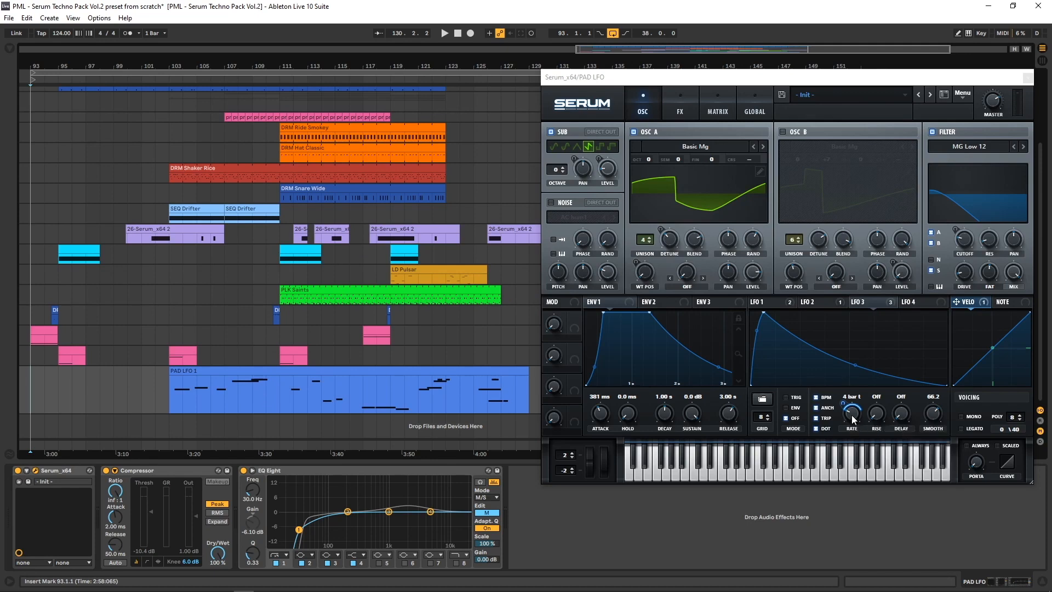
- Open the PAD LFO 1 clip's notes and close the Serum window
double_click(462, 381)
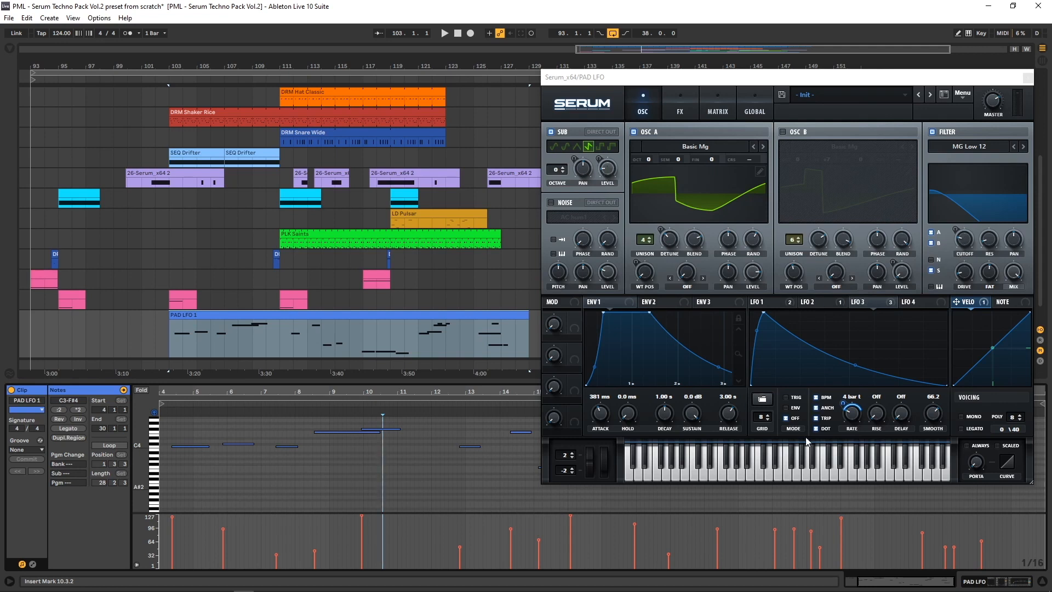
click(786, 418)
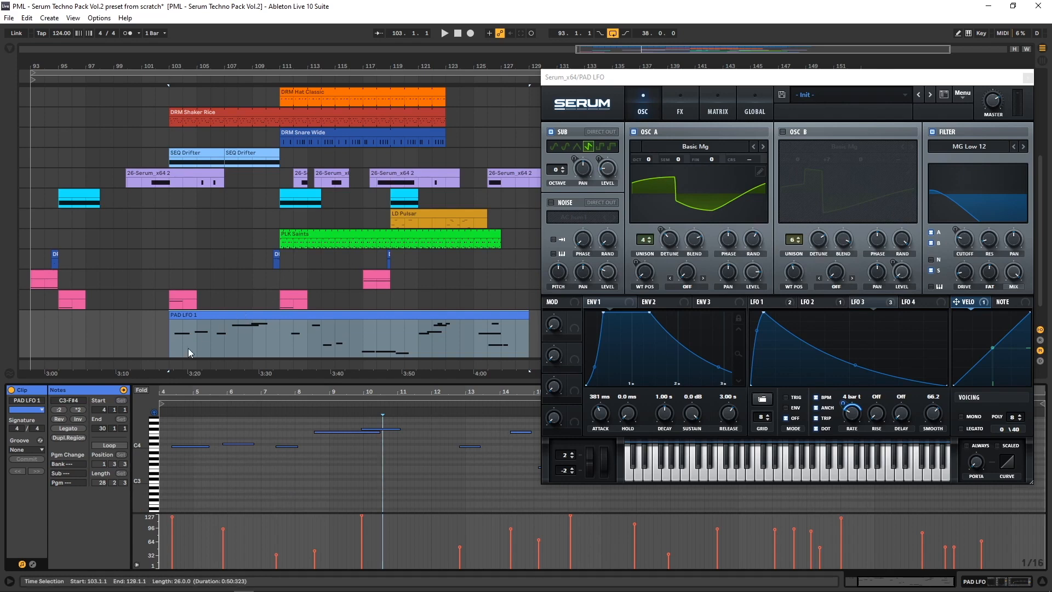
click(1028, 78)
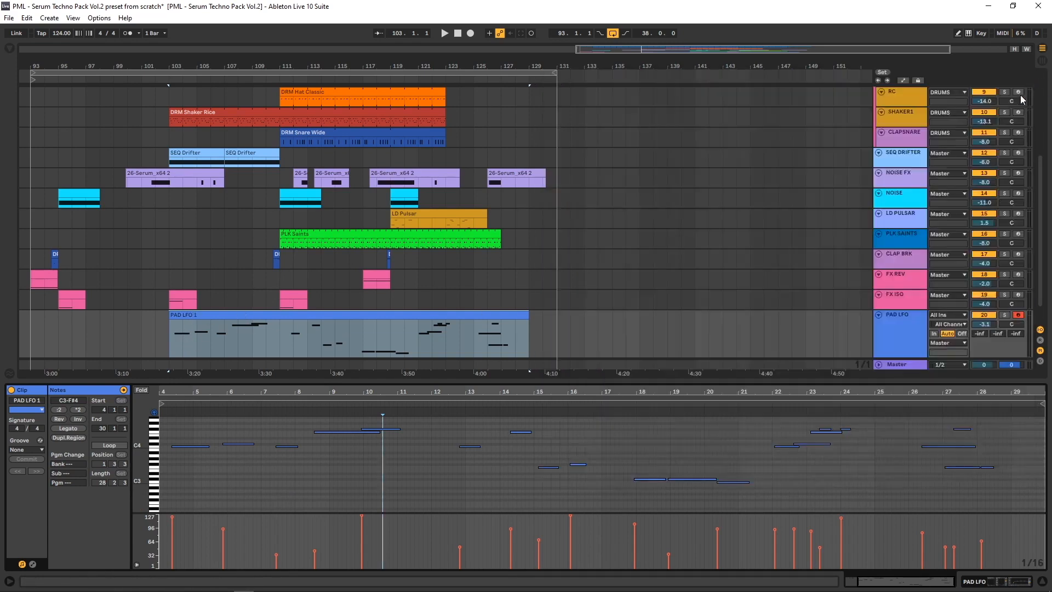
- Solo the PAD LFO track to listen to its clip, stop playback and turn the solo off
click(1004, 316)
key(space)
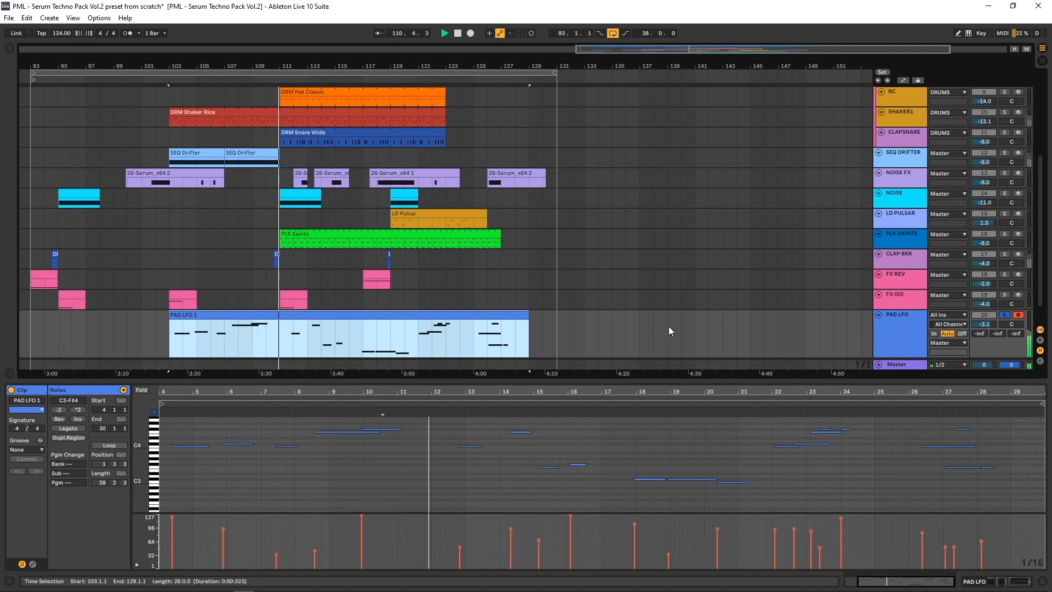
key(space)
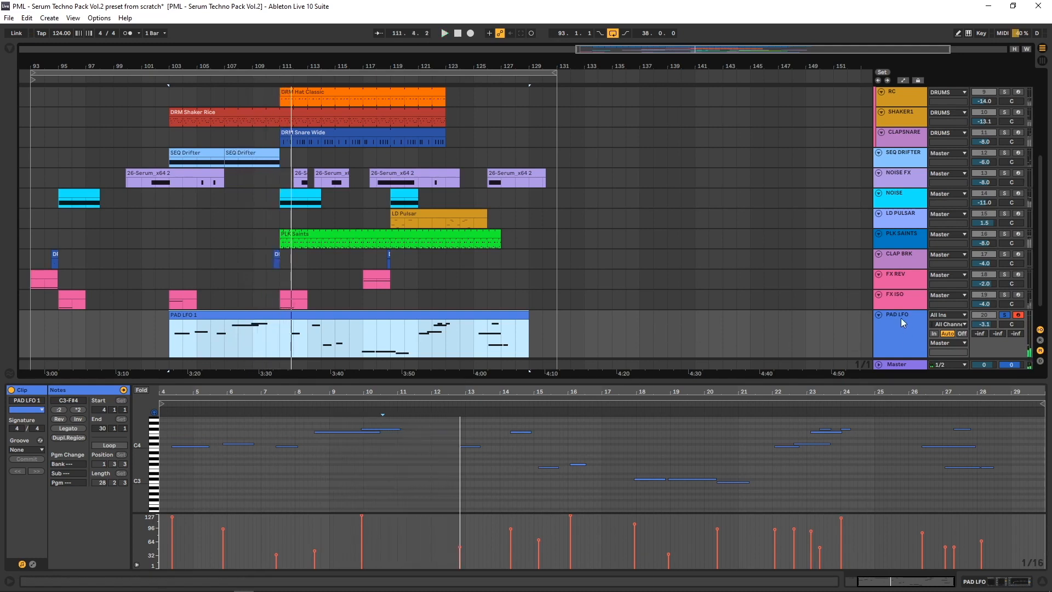
click(901, 318)
click(224, 445)
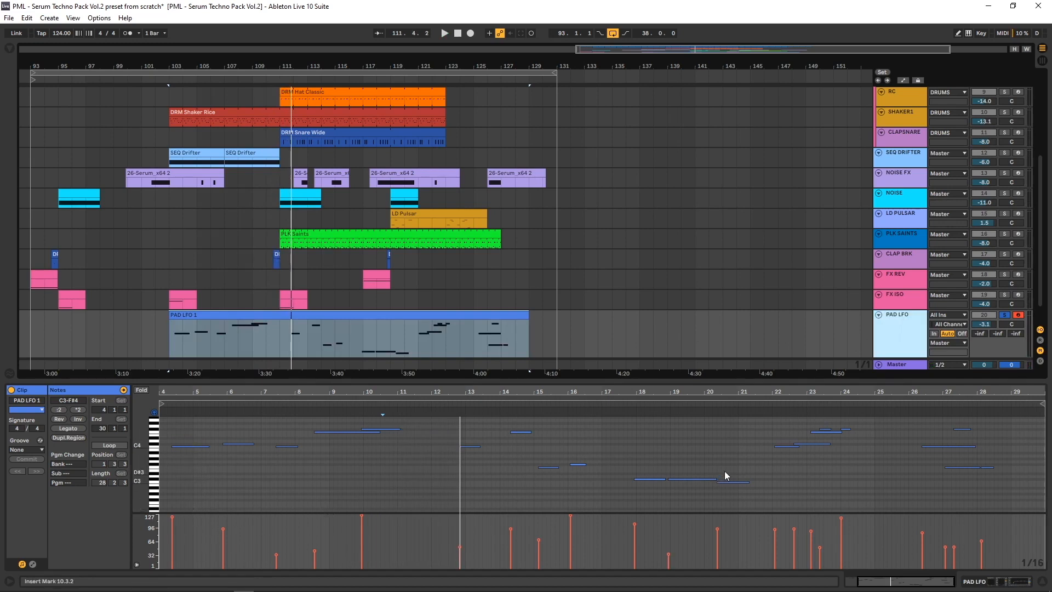
scroll(637, 289, down, 1)
scroll(638, 291, down, 1)
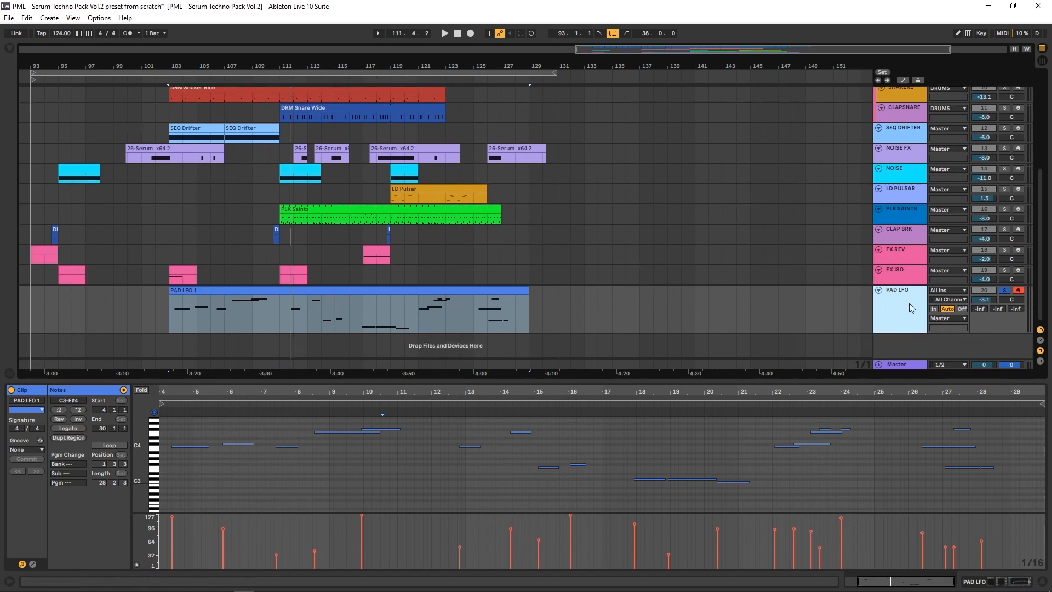
click(1005, 290)
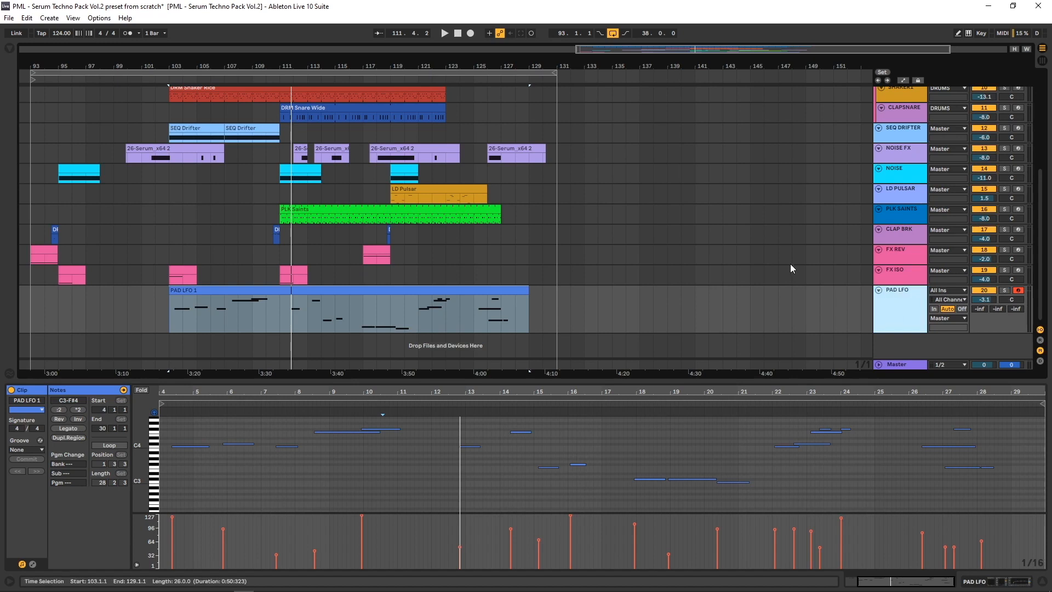
- Duplicate the PAD LFO track and initialize the preset in the copy's Serum instrument
right_click(901, 299)
click(926, 321)
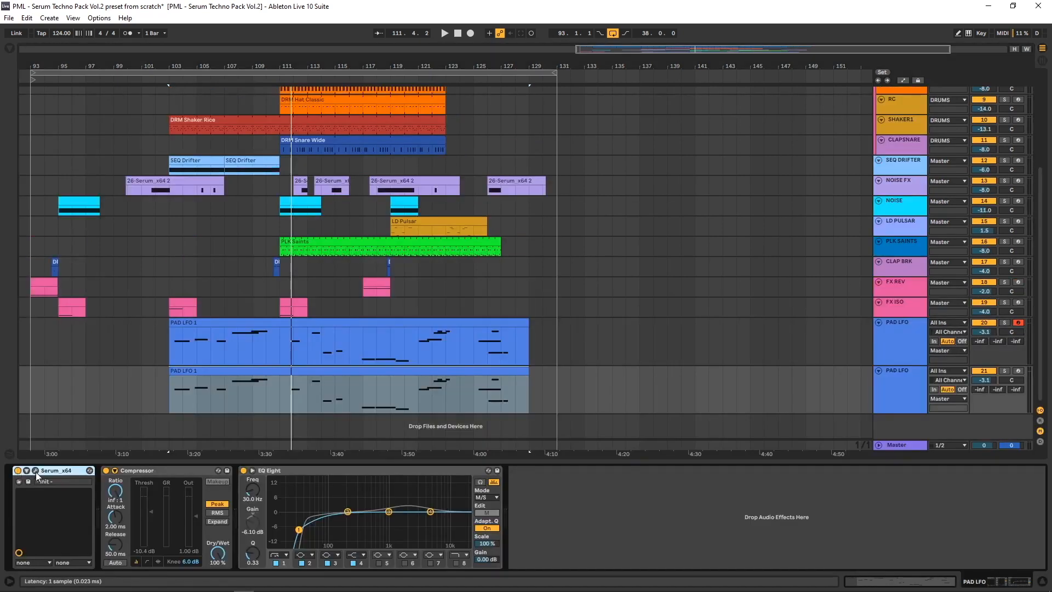
click(35, 471)
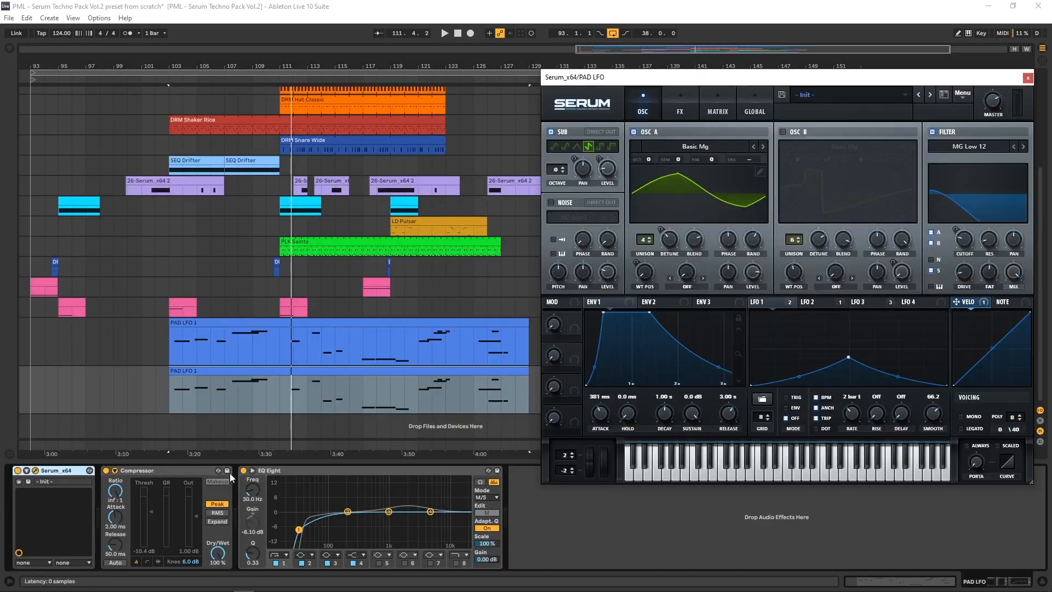
click(946, 98)
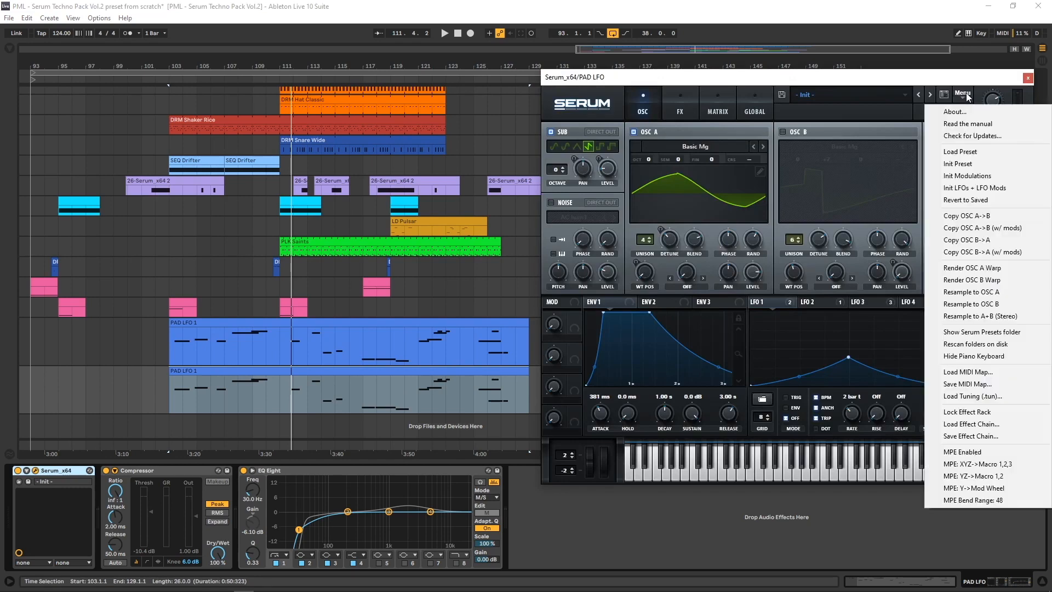
click(966, 166)
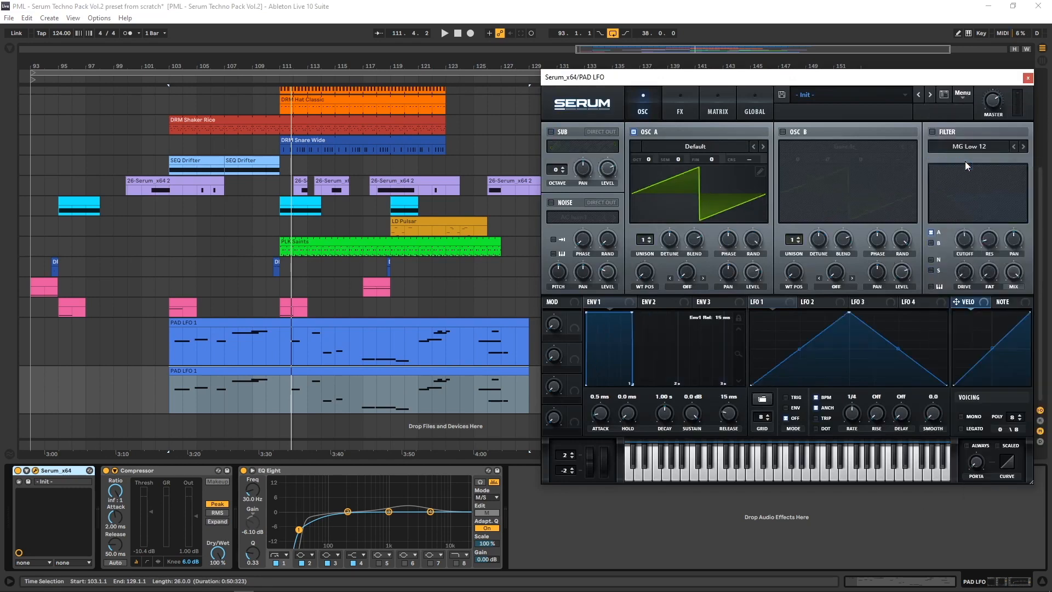
- Reposition the Serum window to uncover the track controls and deactivate the original PAD LFO track
drag(902, 83, 793, 83)
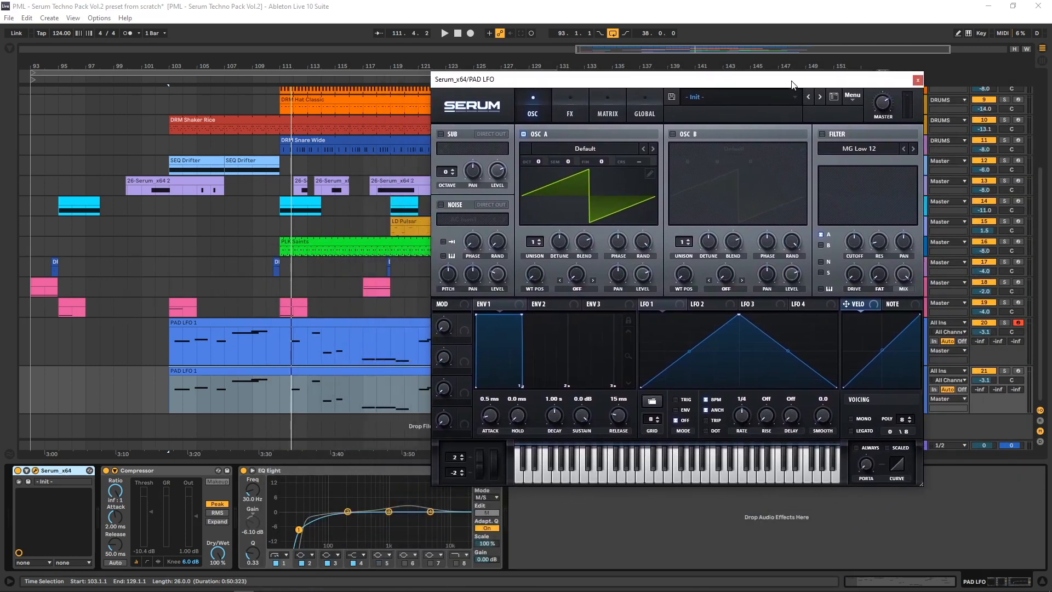
click(987, 322)
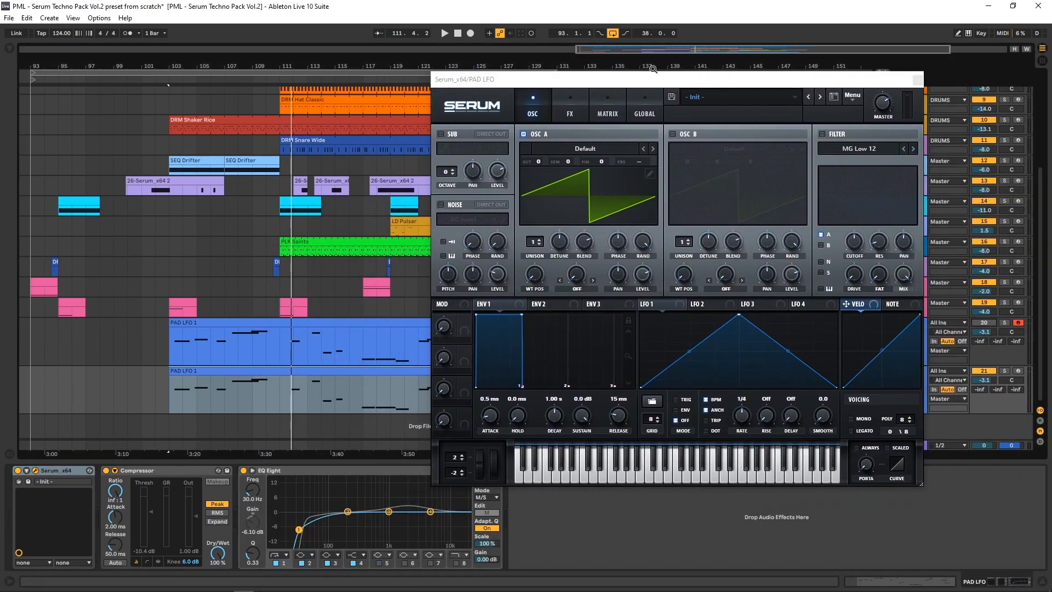
drag(666, 81, 679, 79)
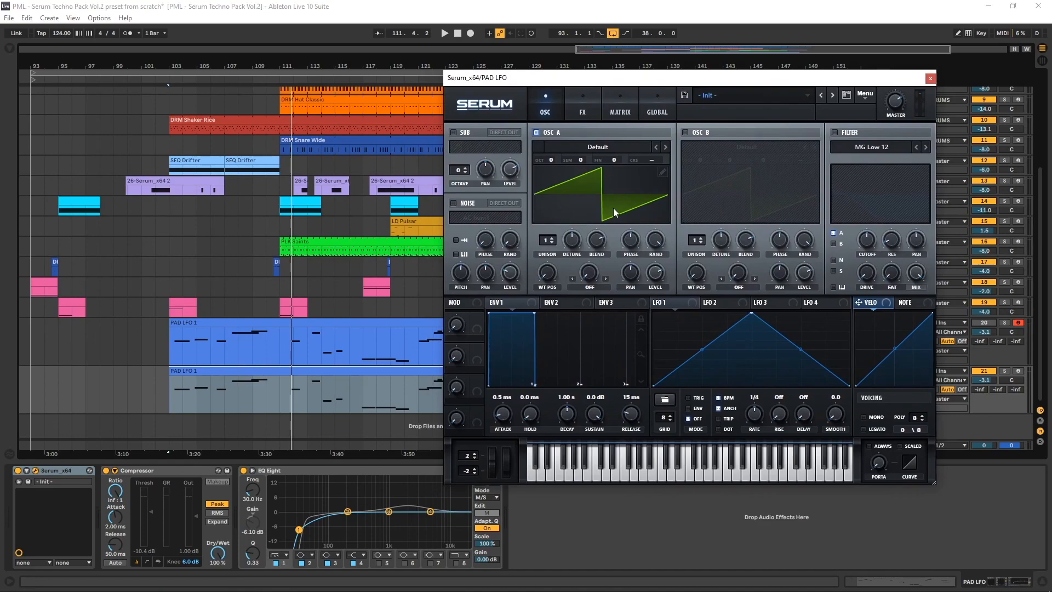
- Load the analog Basic Mg wavetable into oscillator A and set its unison to 4 voices
click(597, 147)
mouse_move(590, 163)
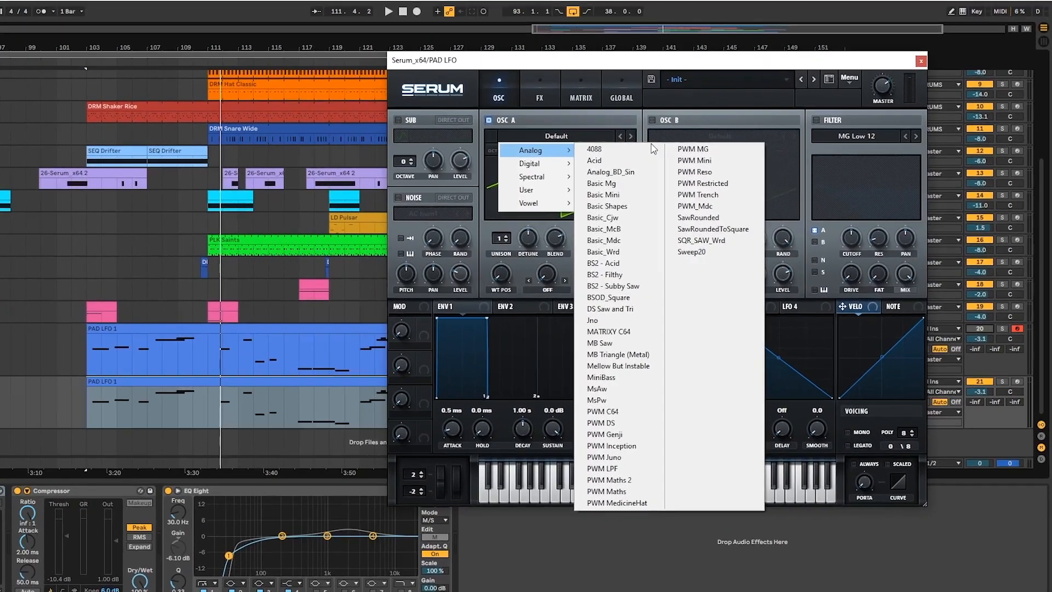
click(666, 196)
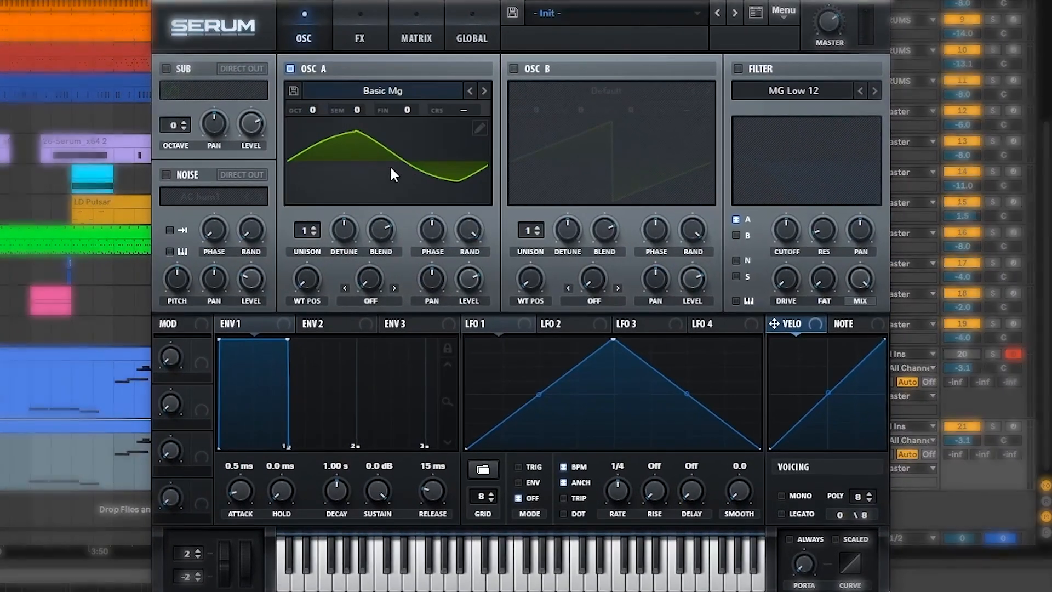
click(314, 227)
click(313, 226)
click(313, 227)
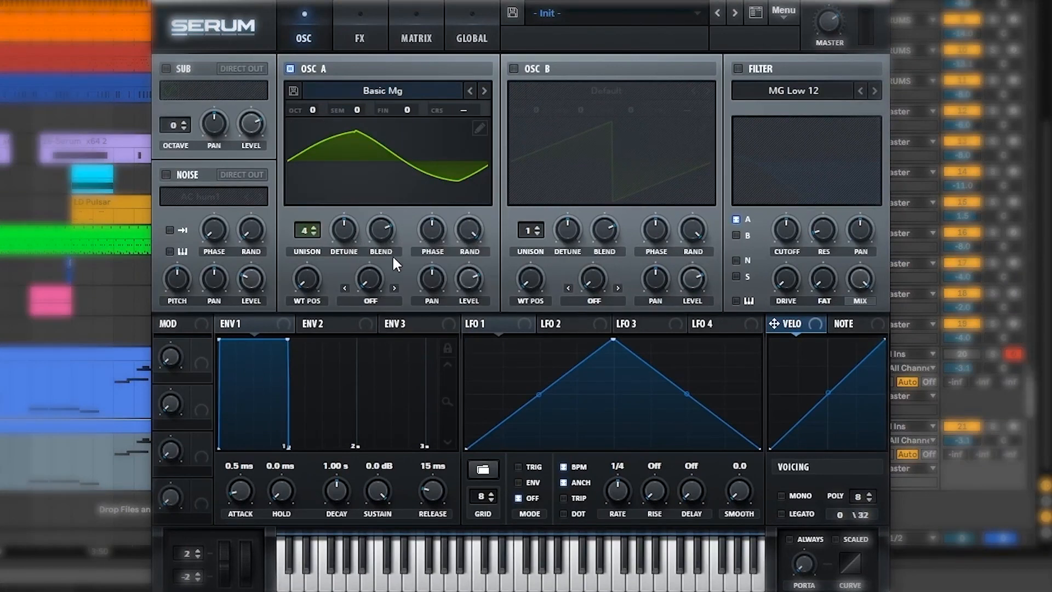
- Arm the duplicated PAD LFO track and lower oscillator A's unison detune and phase randomness
click(1015, 426)
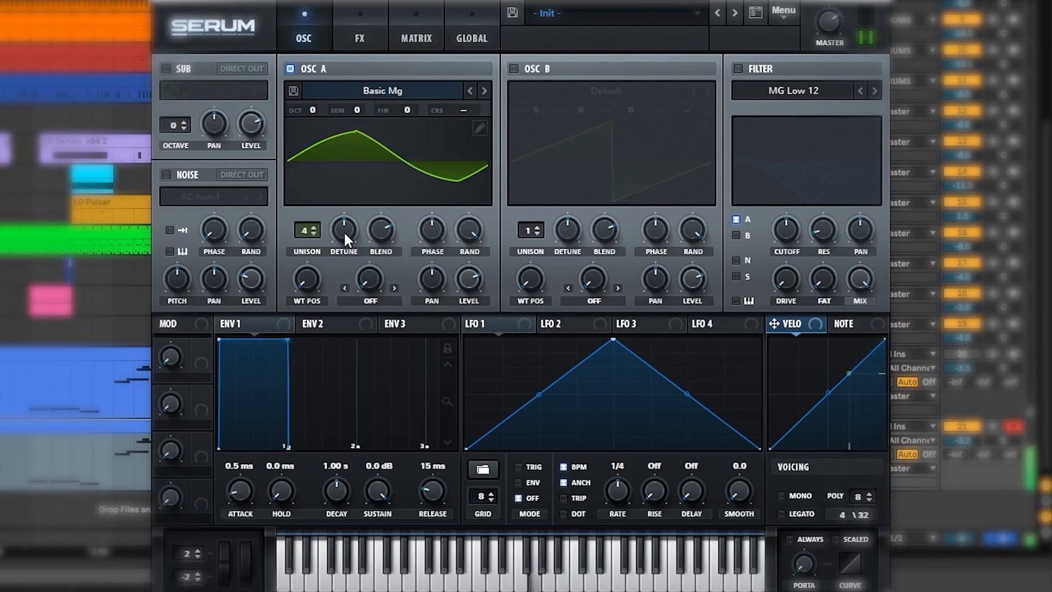
drag(343, 231, 344, 229)
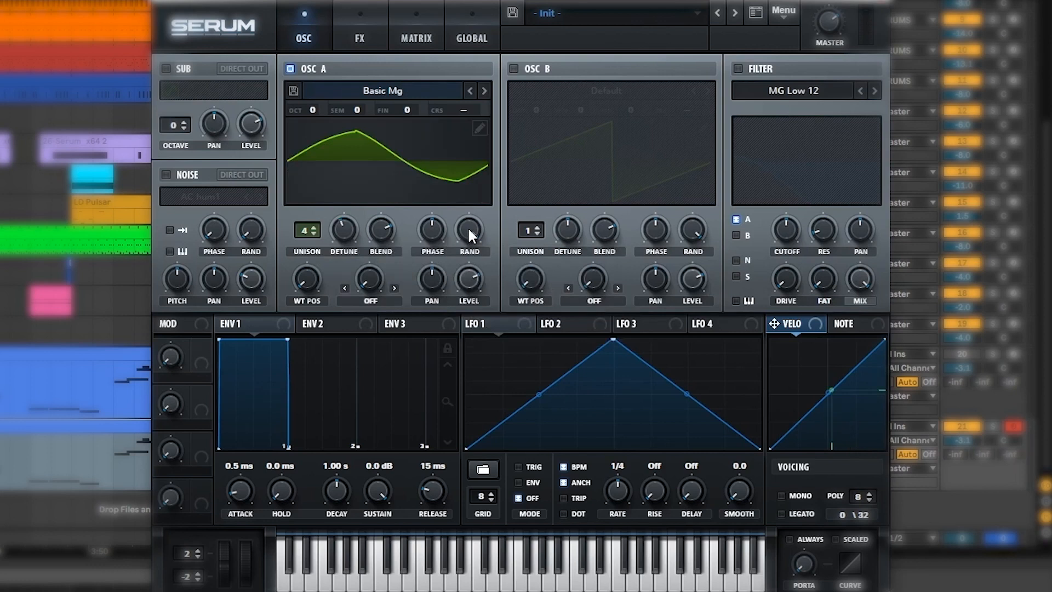
mouse_move(469, 230)
mouse_down()
mouse_move(481, 338)
mouse_move(480, 323)
mouse_up()
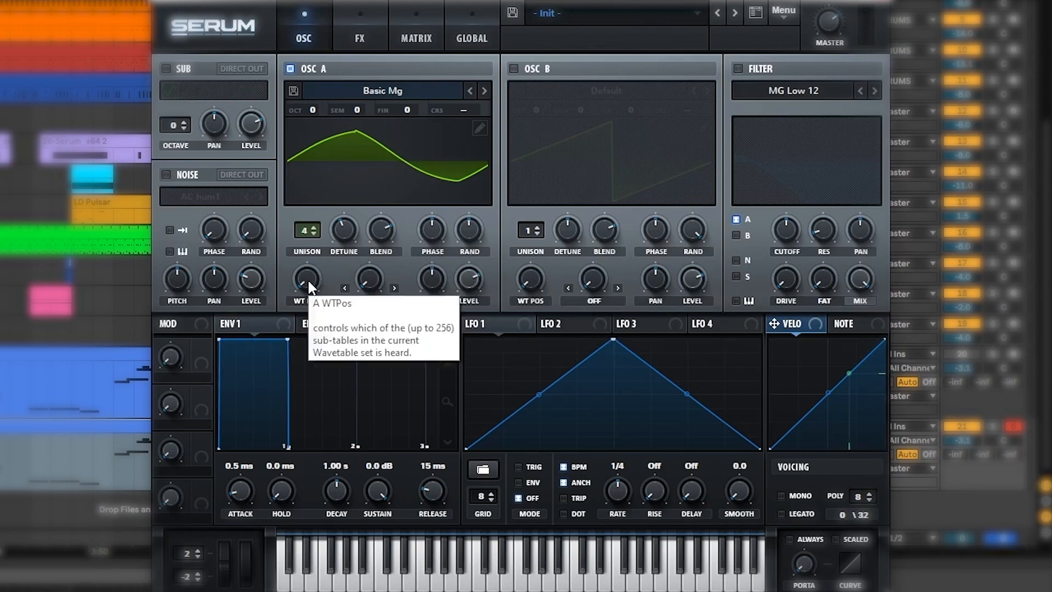
mouse_move(307, 278)
mouse_down()
mouse_move(315, 255)
mouse_move(318, 281)
mouse_move(320, 252)
mouse_move(320, 282)
mouse_move(299, 274)
mouse_up()
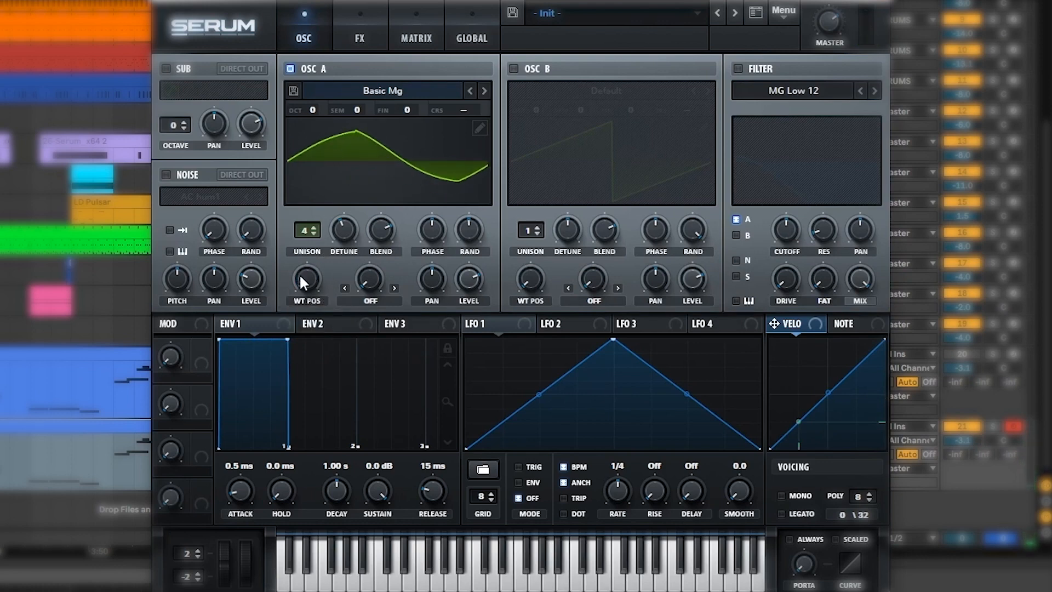
- Route NoteOn Rand1 to oscillator A's wavetable position in the modulation matrix with a small positive amount
click(366, 17)
click(431, 19)
click(206, 82)
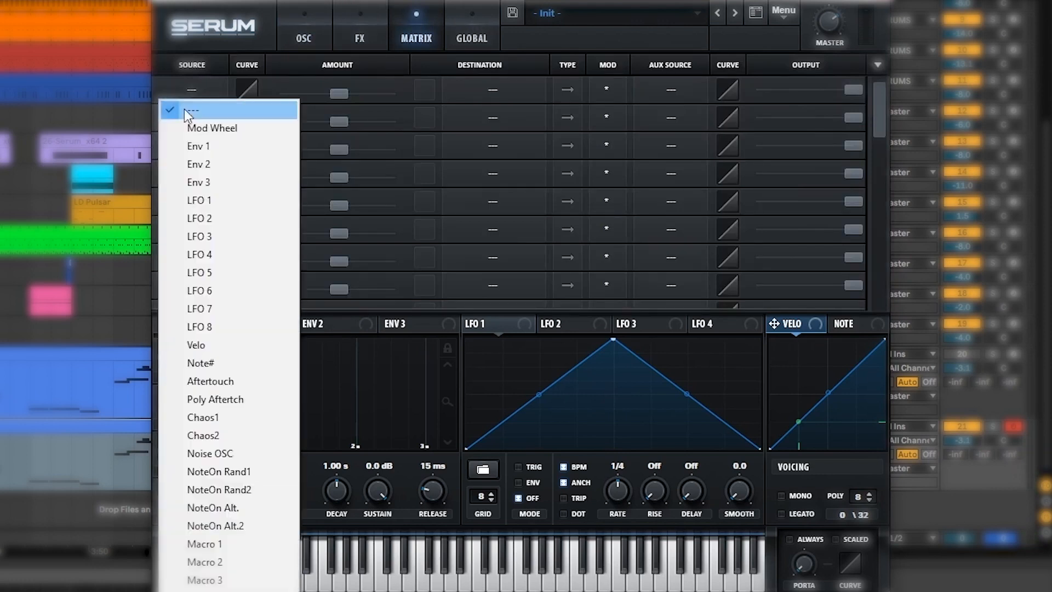
click(222, 477)
click(473, 87)
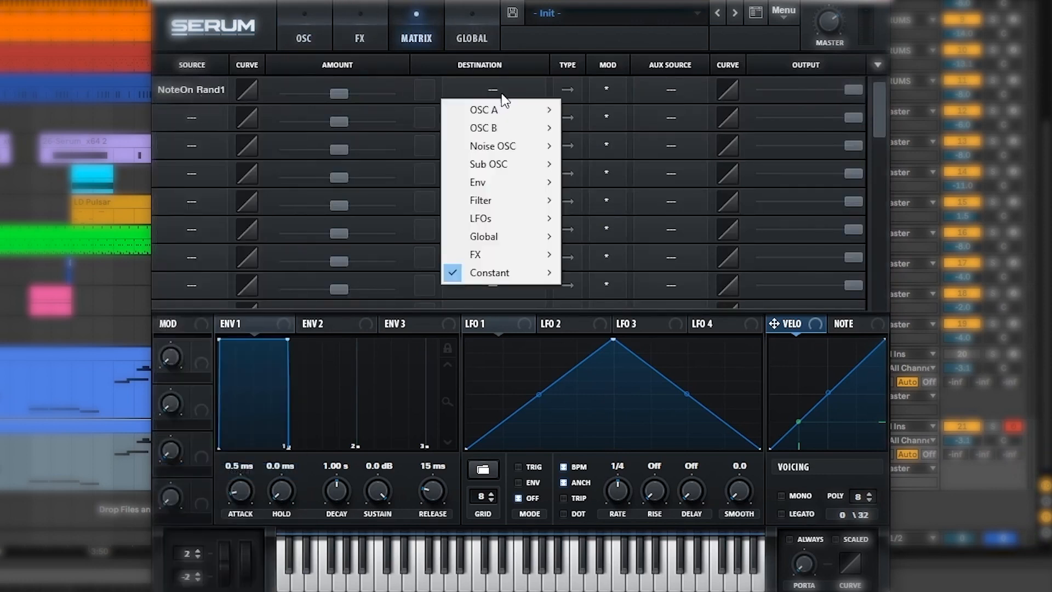
mouse_move(513, 113)
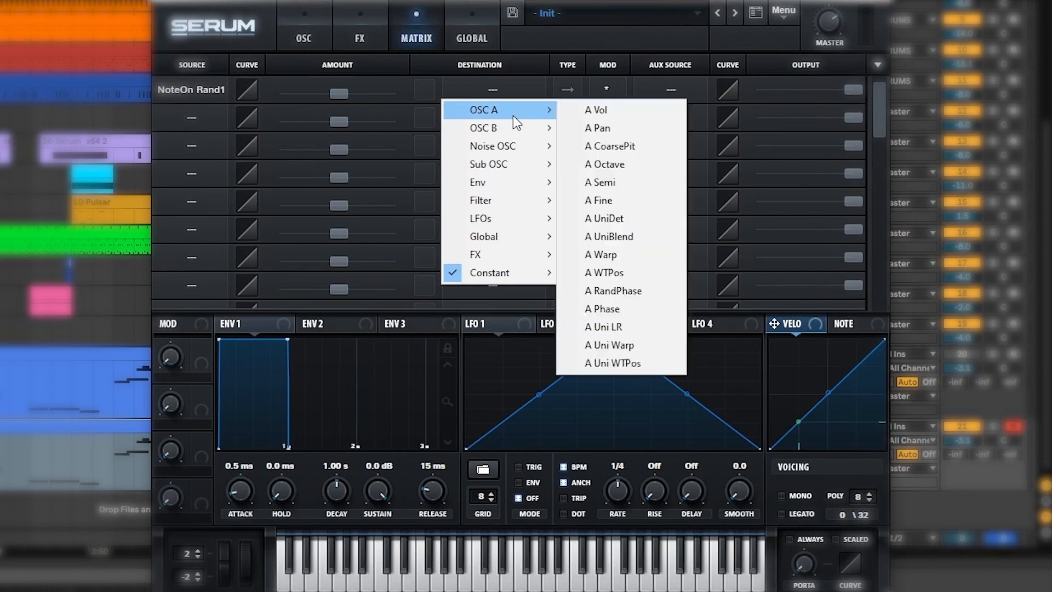
click(615, 274)
drag(343, 98, 356, 91)
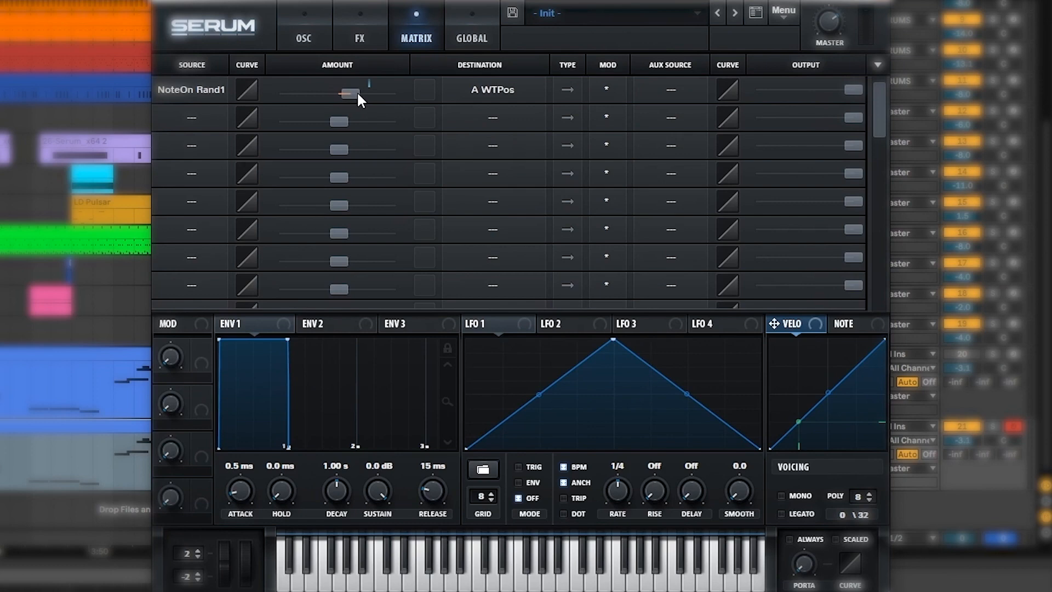
- Check how the random note-on modulation affects oscillator A's waveform and its matrix amount
click(304, 19)
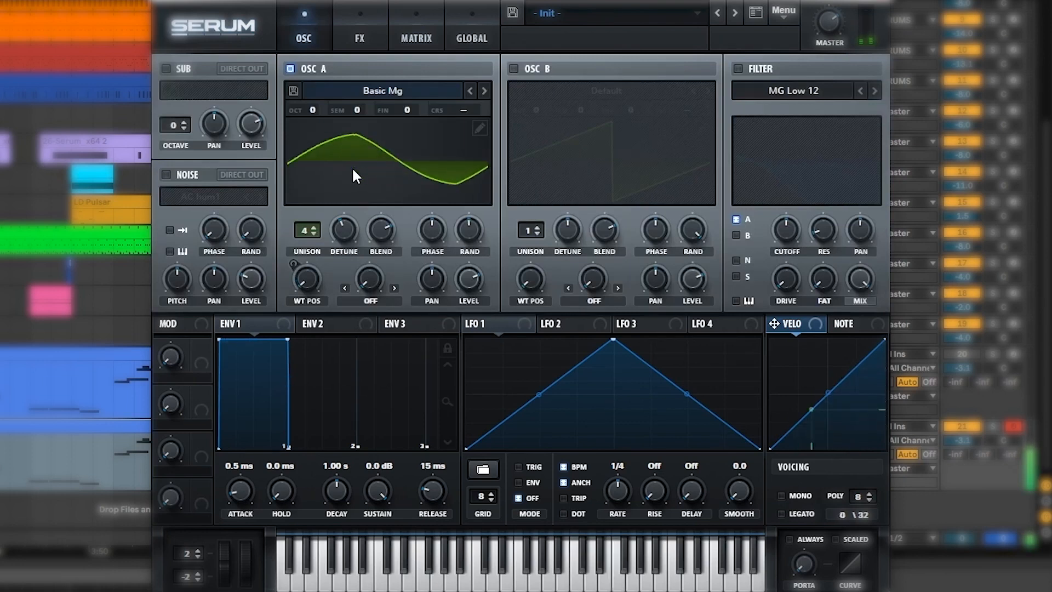
click(415, 26)
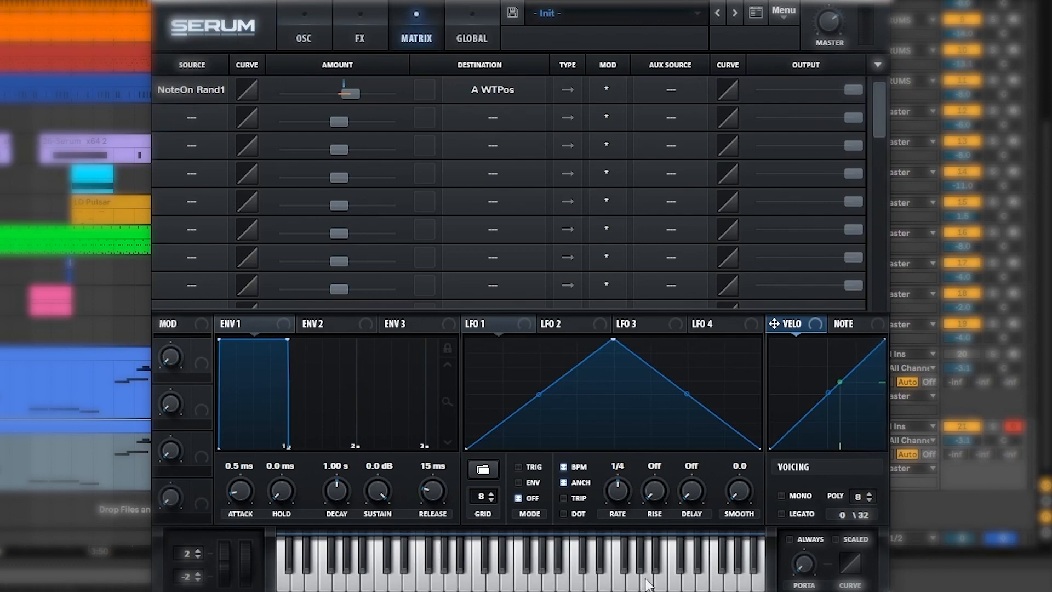
click(287, 47)
- Set LFO 1 to a 2-bar triplet rate and assign it to oscillator A's detune and wavetable position
mouse_move(307, 283)
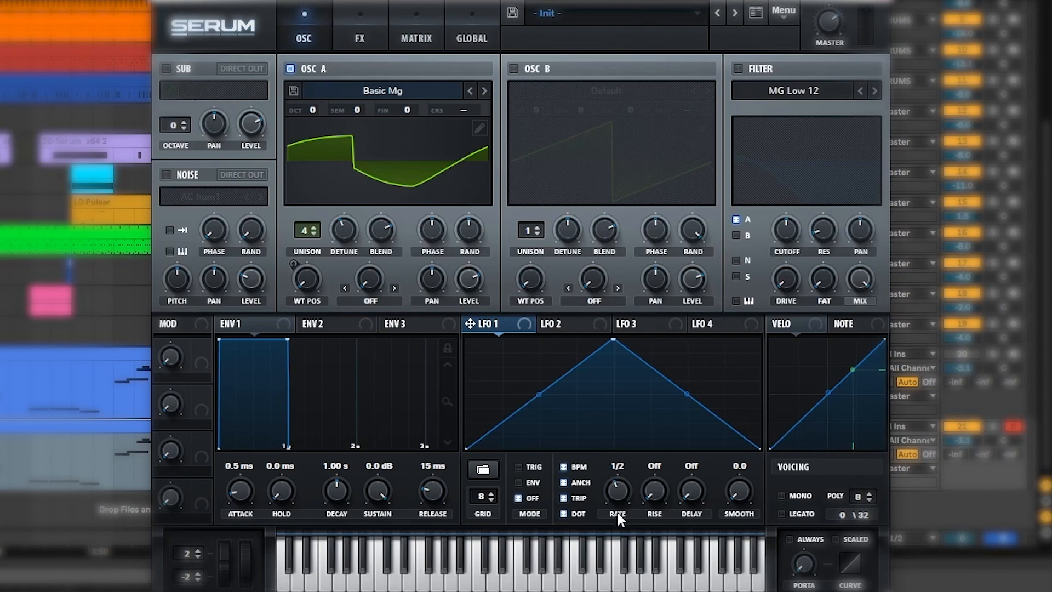
drag(617, 513, 619, 531)
drag(512, 324, 343, 229)
drag(516, 326, 422, 302)
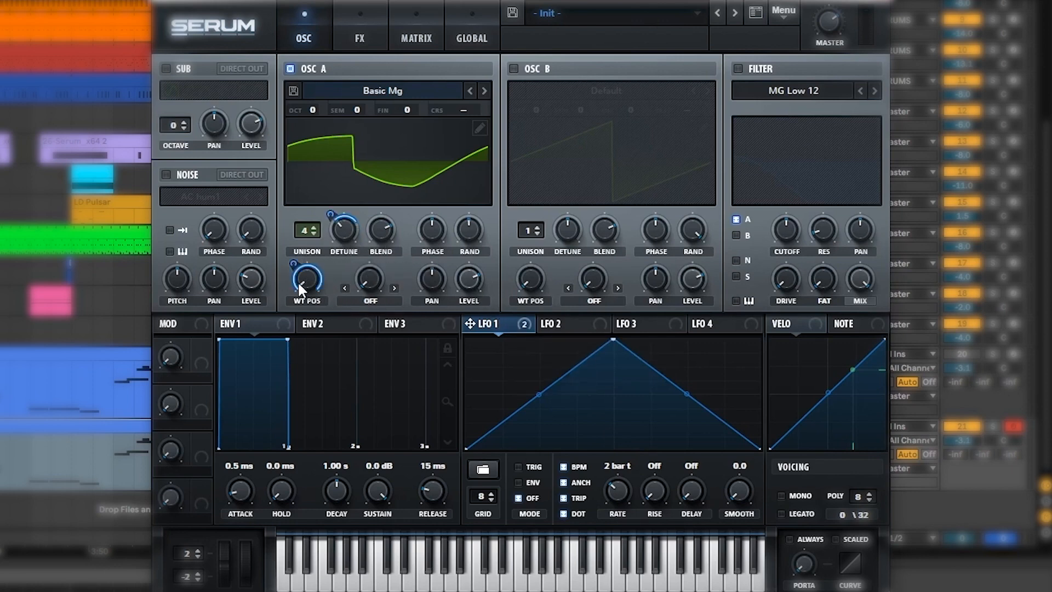
mouse_move(294, 272)
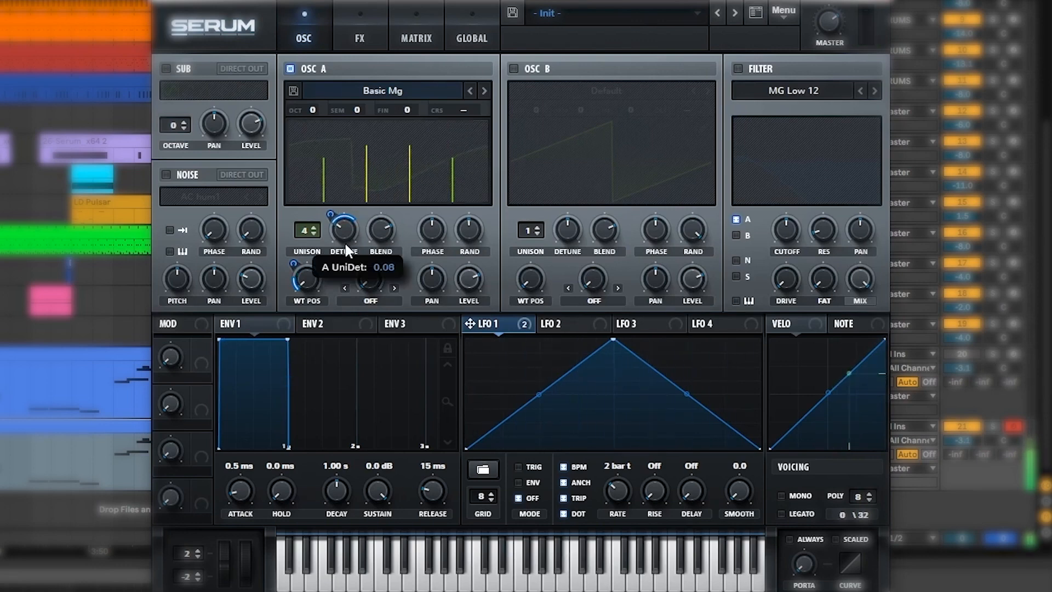
drag(391, 1, 380, 0)
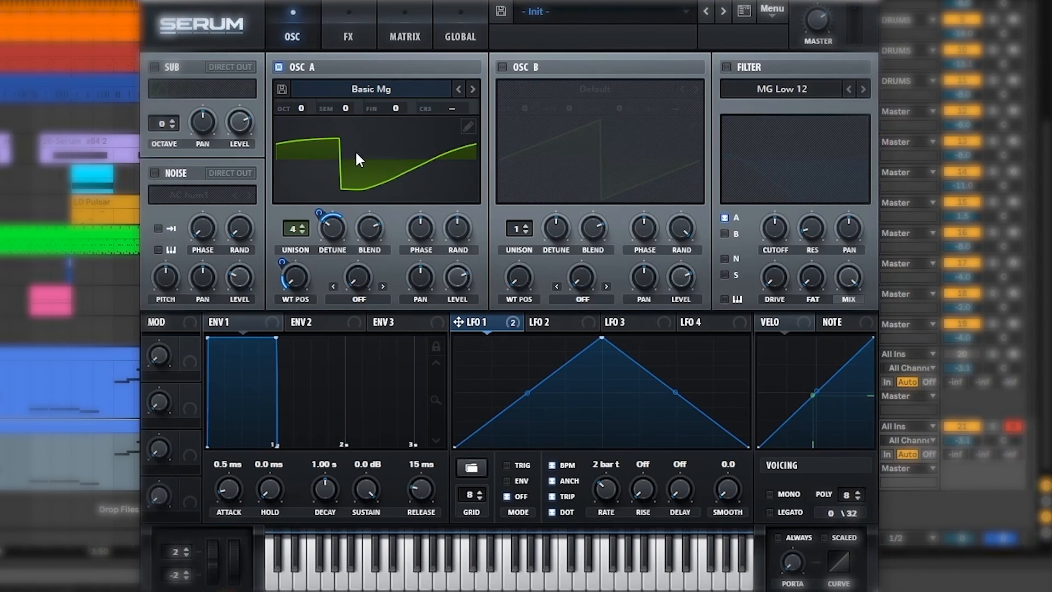
- Enable the sub oscillator with a sawtooth waveform and set its level moderately low
click(154, 67)
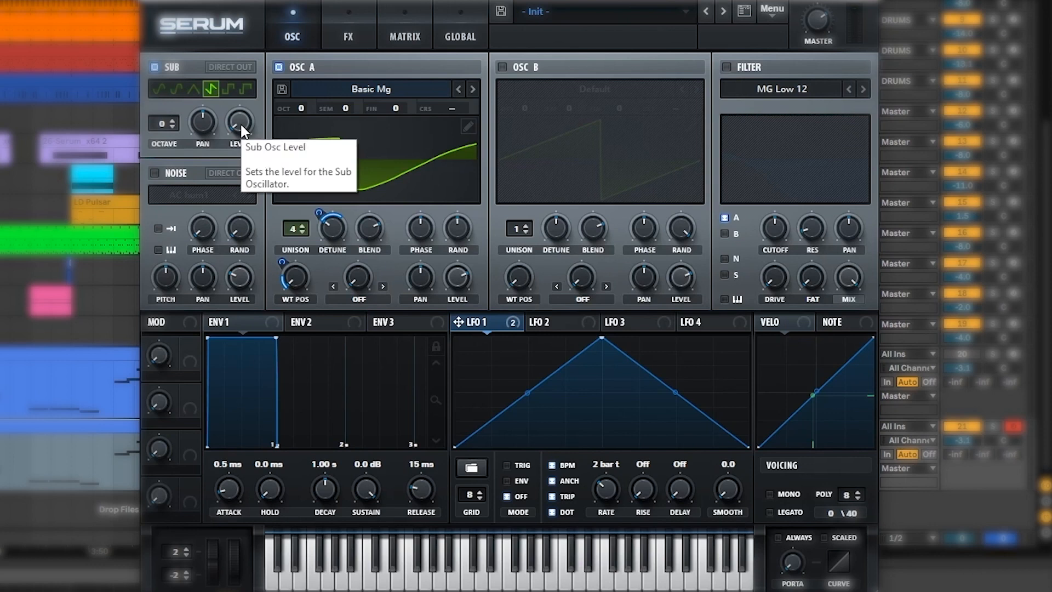
drag(240, 122, 249, 19)
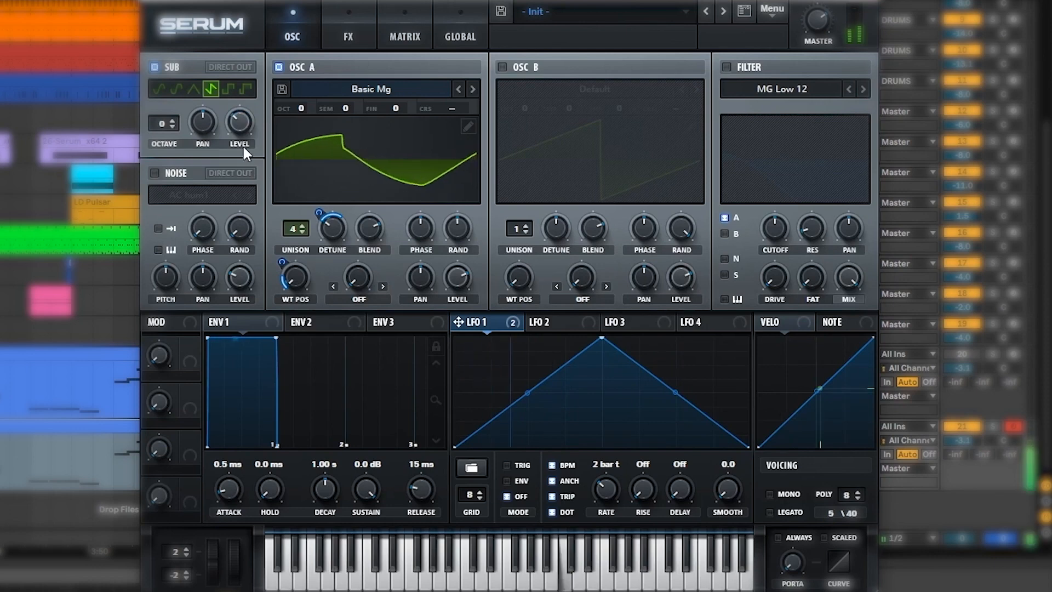
mouse_move(240, 121)
mouse_down()
mouse_move(244, 110)
mouse_move(241, 127)
mouse_up()
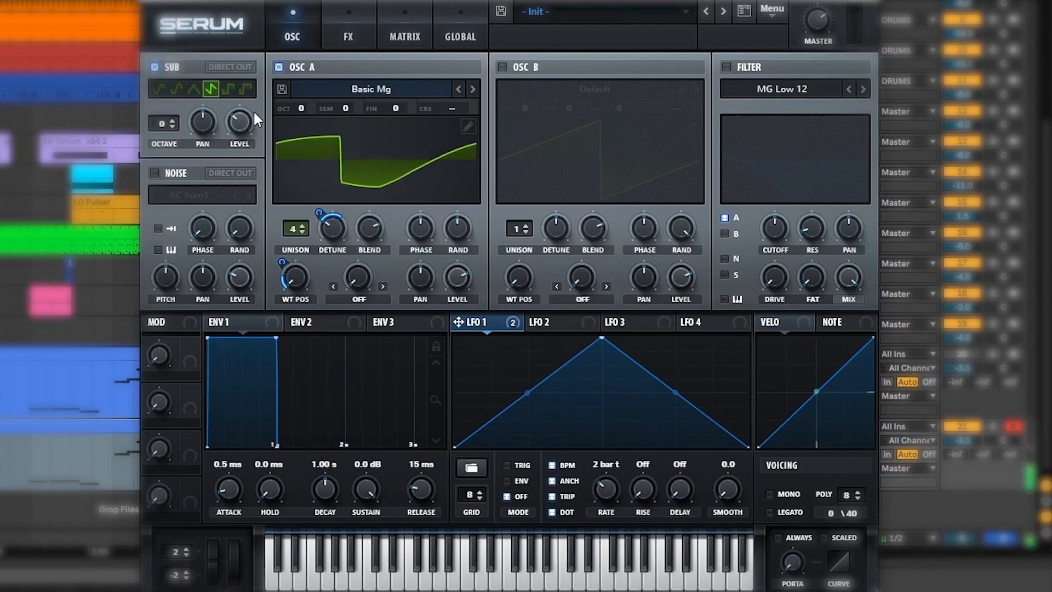
- Try oscillator B at +3 semitones in place of the sub oscillator, and switch back to the sub
click(154, 67)
click(501, 67)
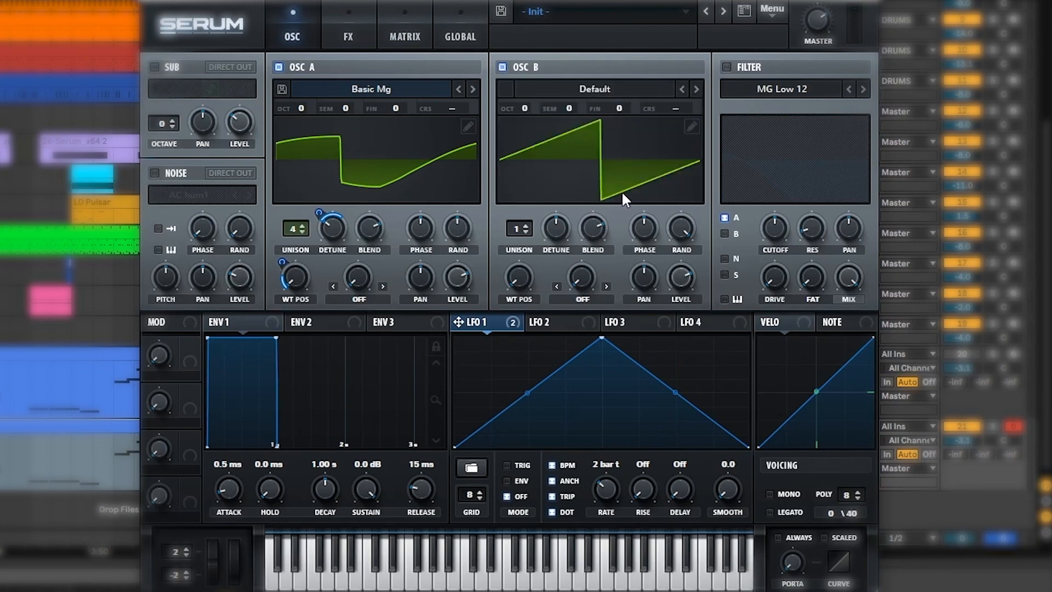
drag(681, 279, 688, 305)
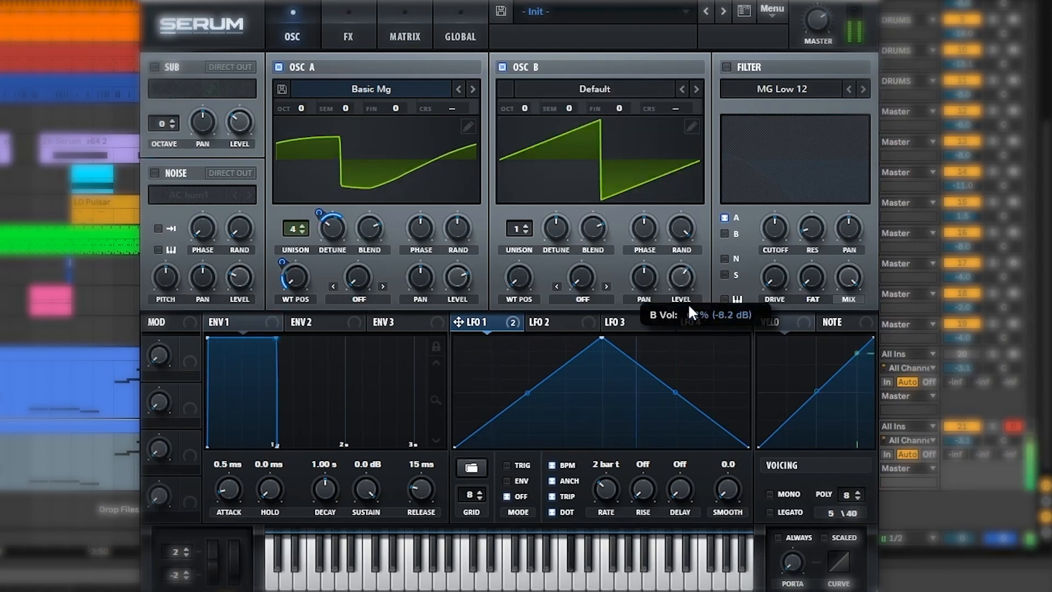
drag(571, 108, 570, 143)
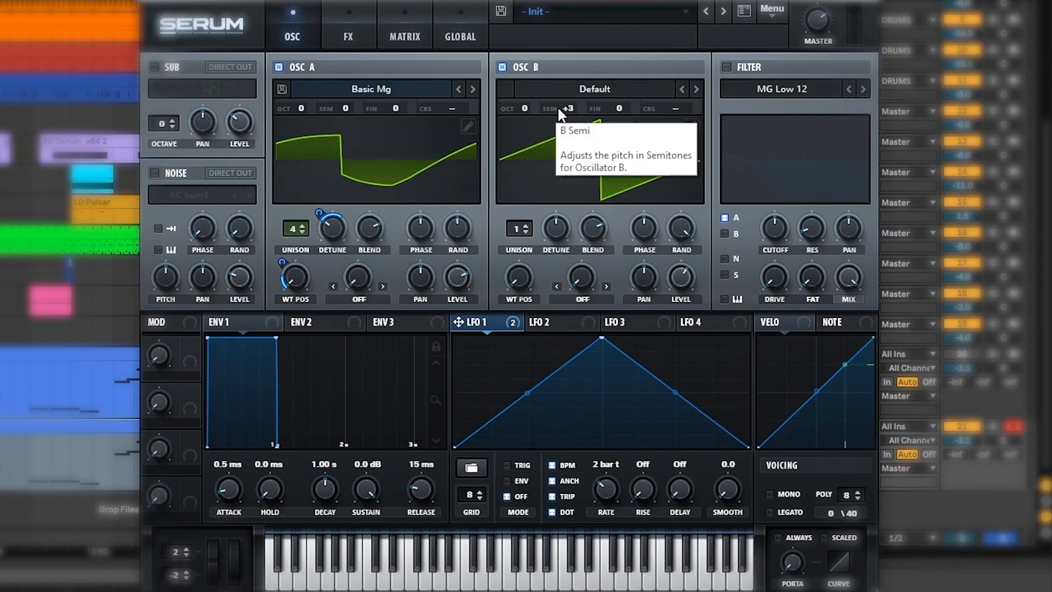
click(502, 66)
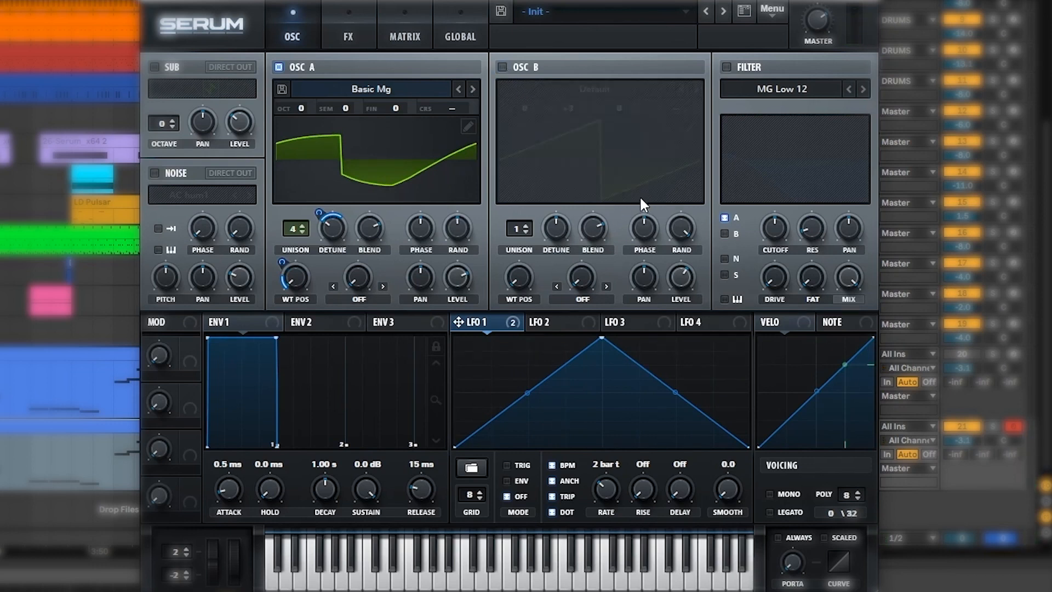
click(154, 67)
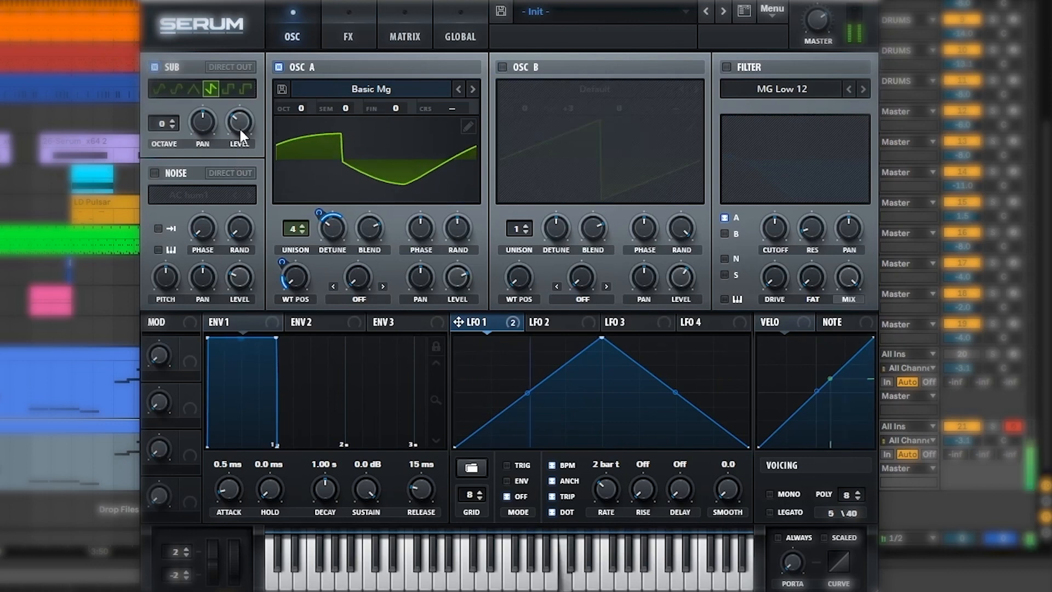
- Assign LFO 2 to the sub oscillator's pan and set the LFO's rate to 1/2
click(564, 322)
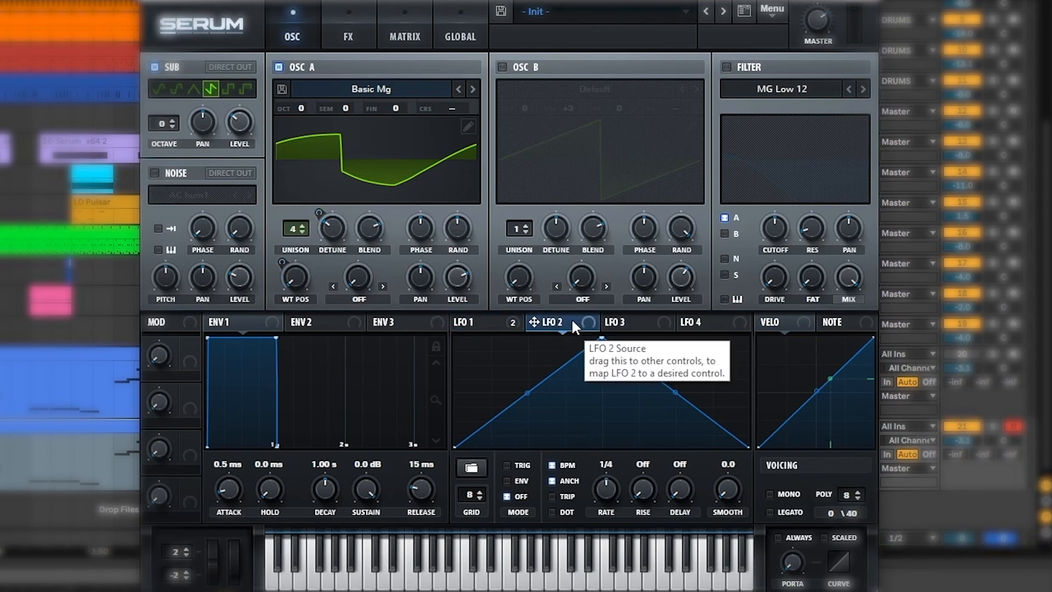
drag(570, 320, 322, 253)
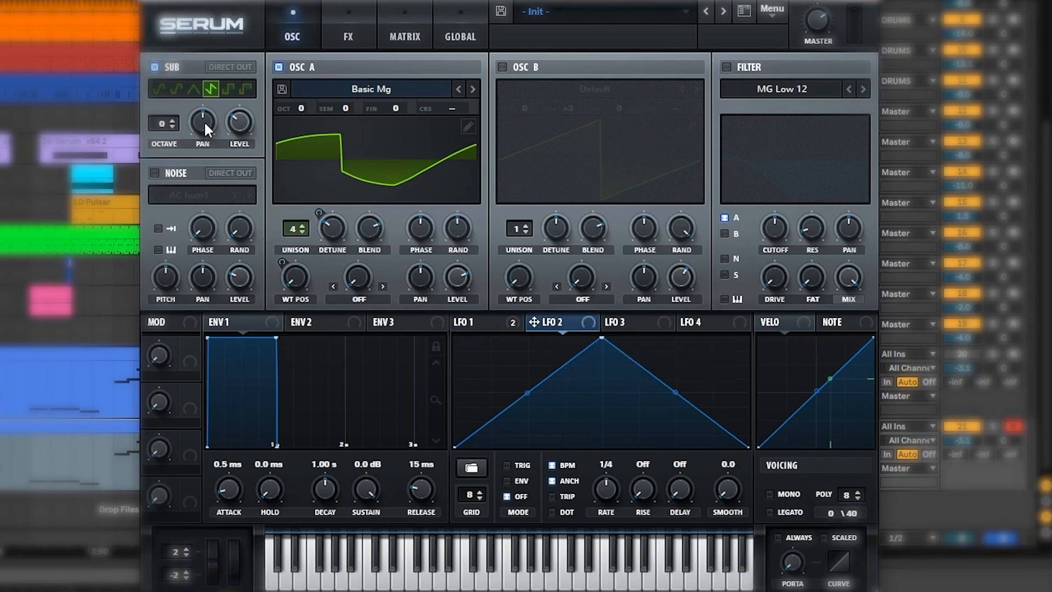
drag(190, 105, 196, 176)
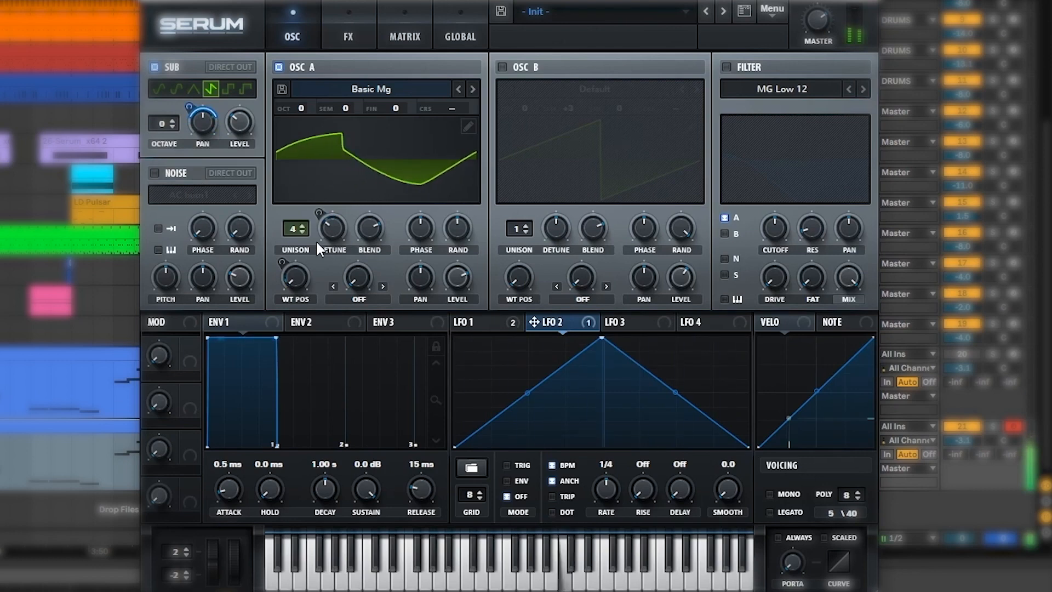
mouse_move(316, 247)
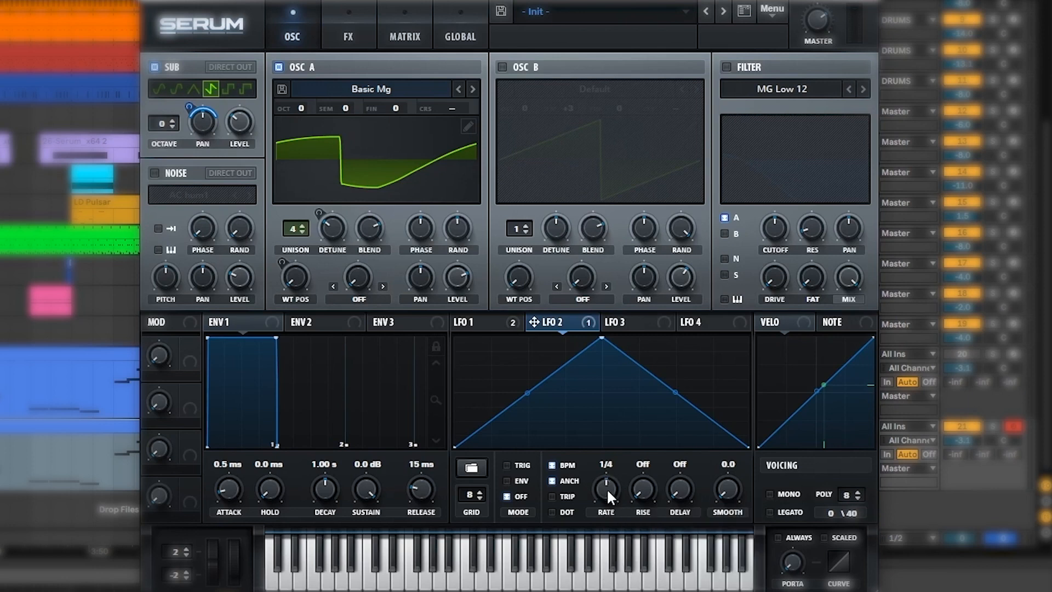
drag(607, 488, 607, 506)
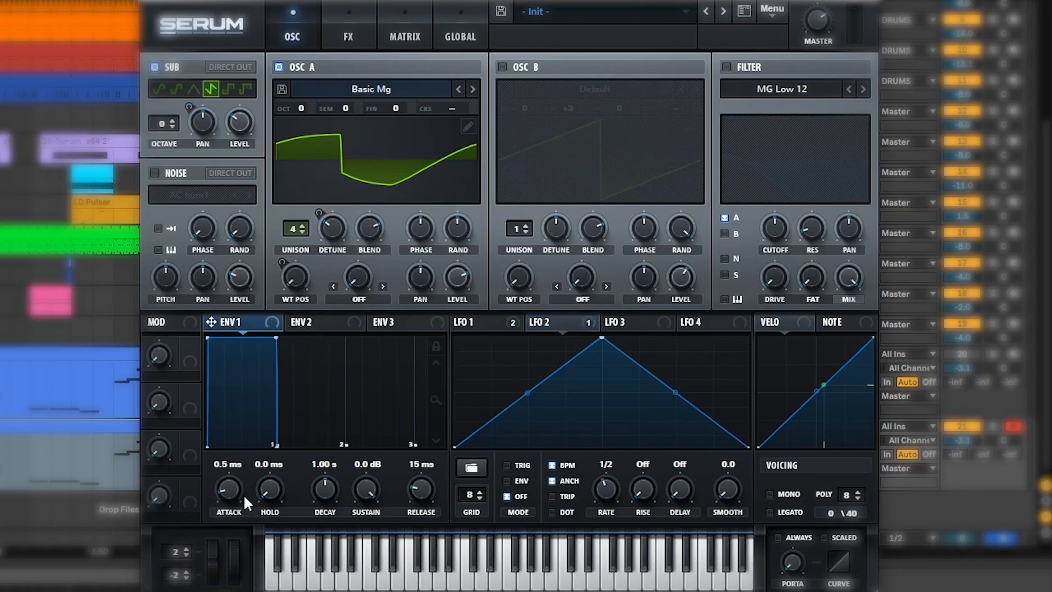
- Set envelope 1's attack to about 496 ms and its release to about 2.90 s
drag(232, 491, 241, 445)
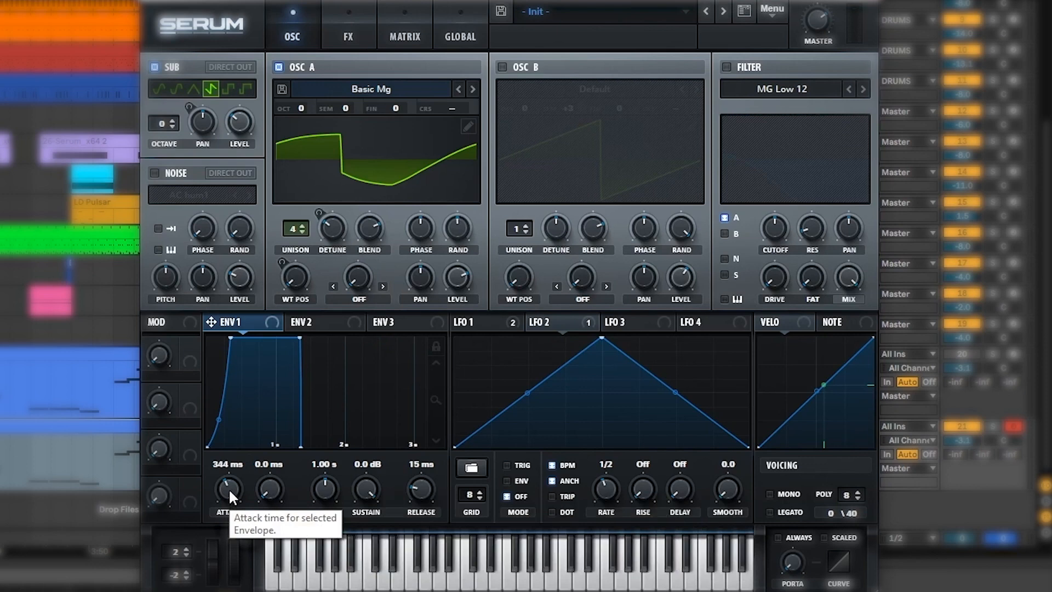
drag(228, 488, 234, 482)
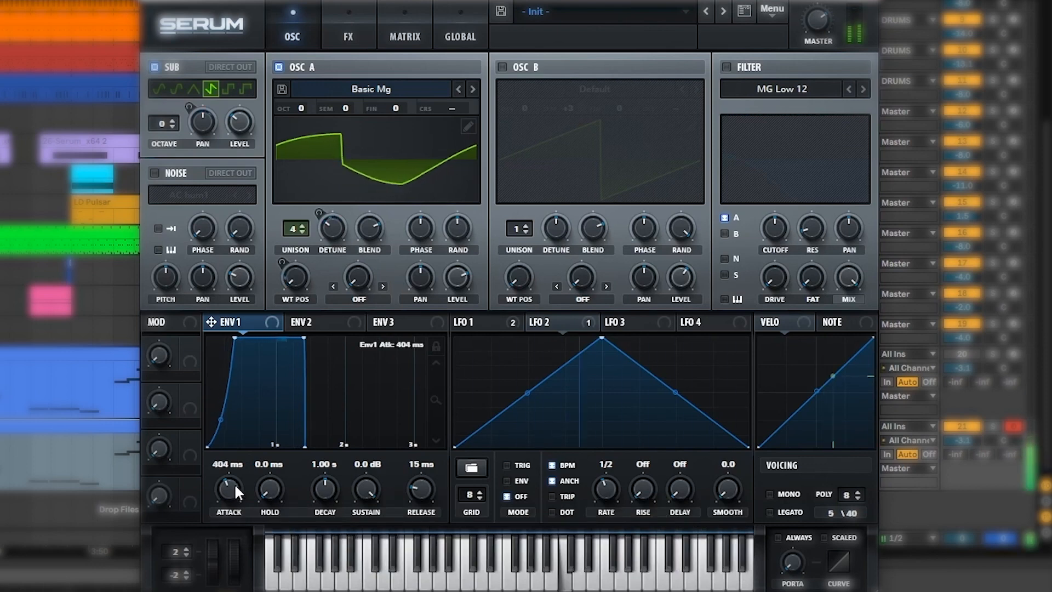
drag(407, 501, 429, 421)
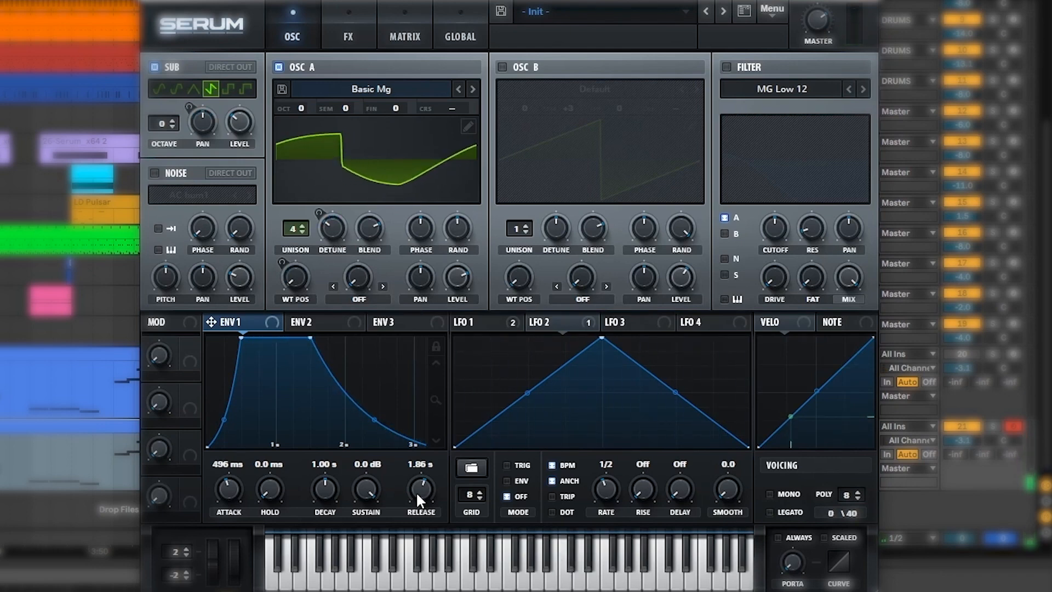
drag(416, 491, 424, 488)
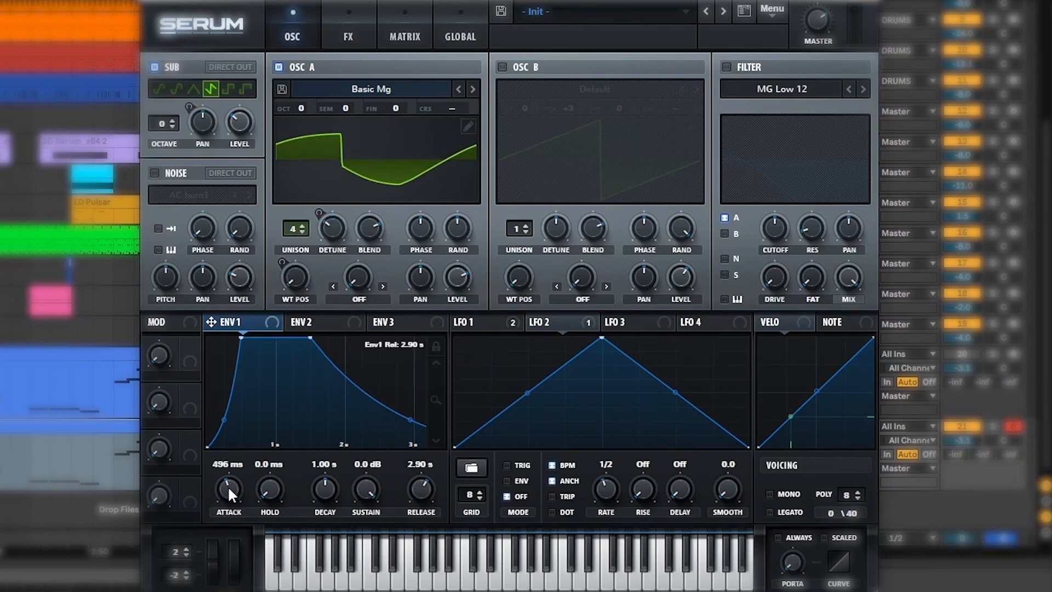
- Enable the MG Low 12 filter, lower its cutoff, and route oscillators A and B, noise and sub through it
click(726, 66)
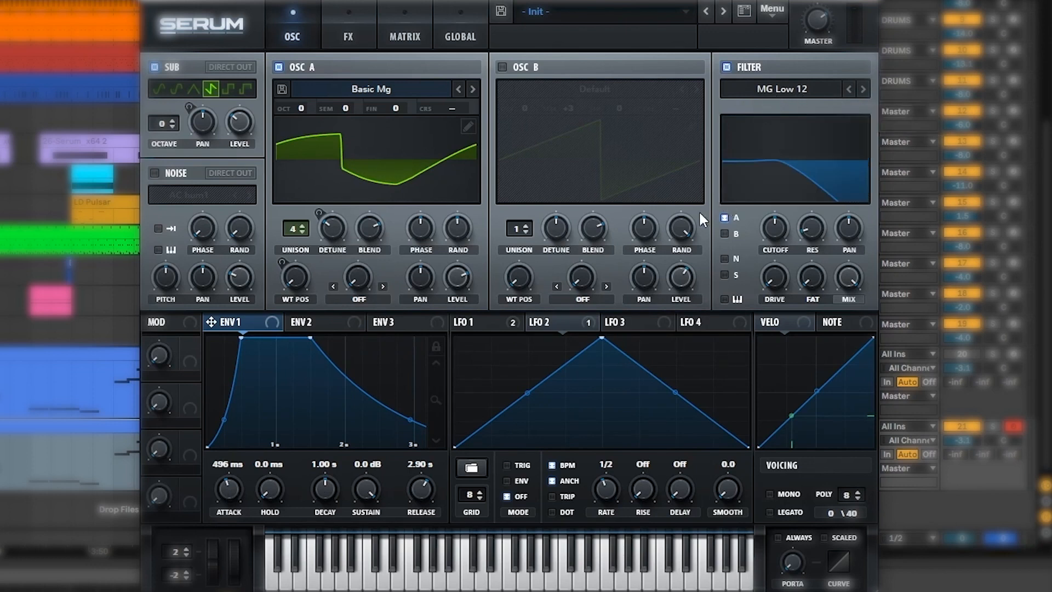
drag(774, 226, 778, 262)
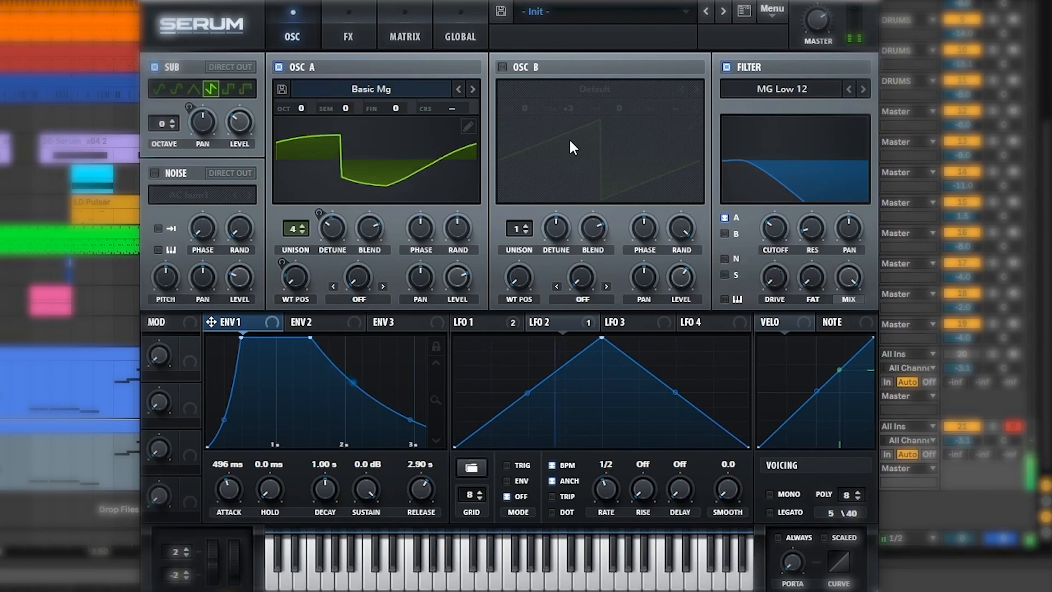
click(725, 233)
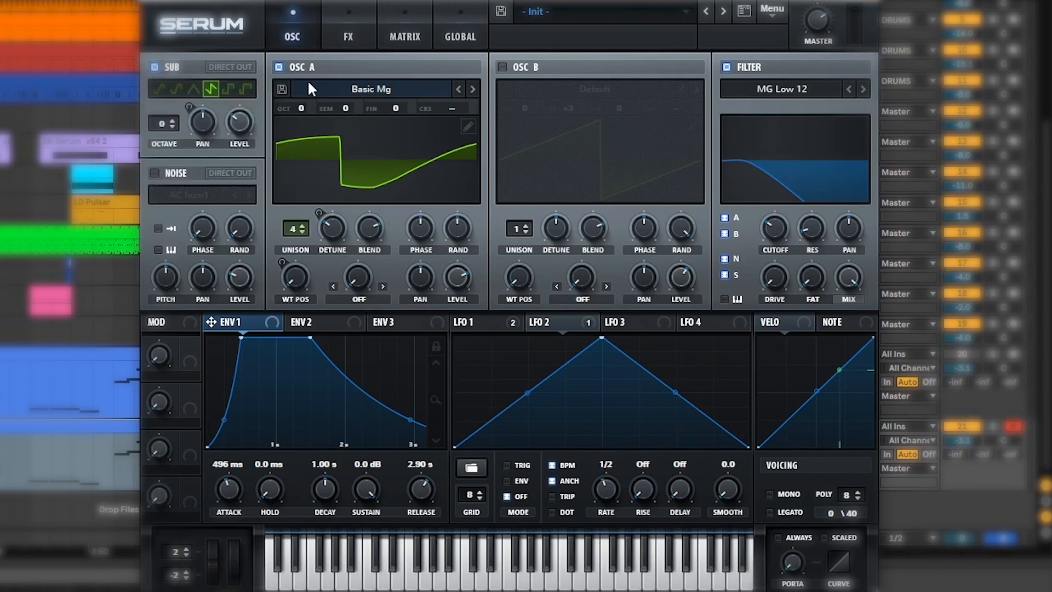
- Raise the filter's cutoff to slightly above the middle and add a little drive with a medium fat amount
drag(780, 226, 767, 192)
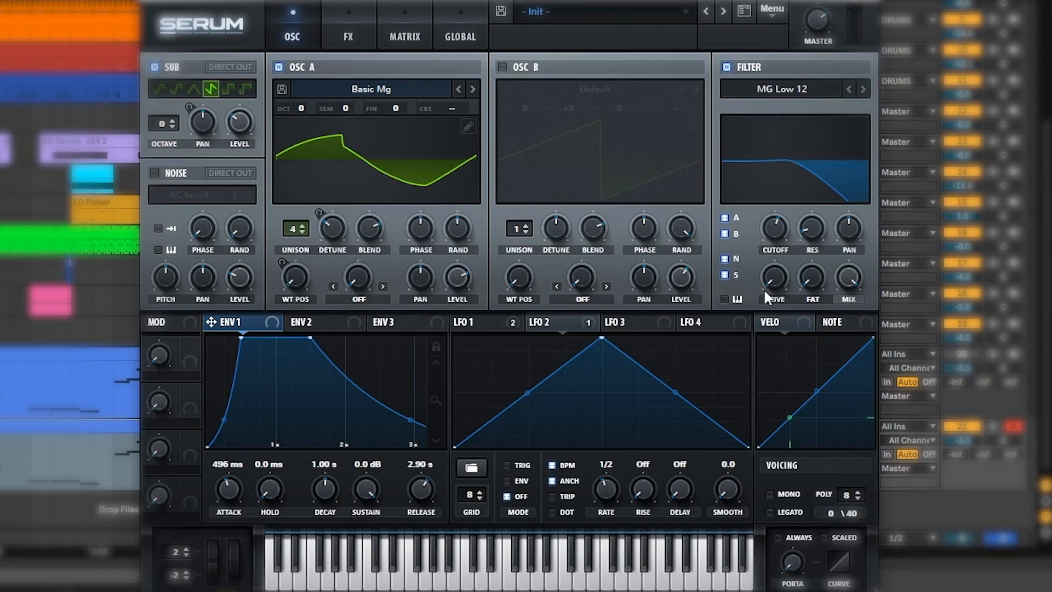
drag(775, 275, 779, 258)
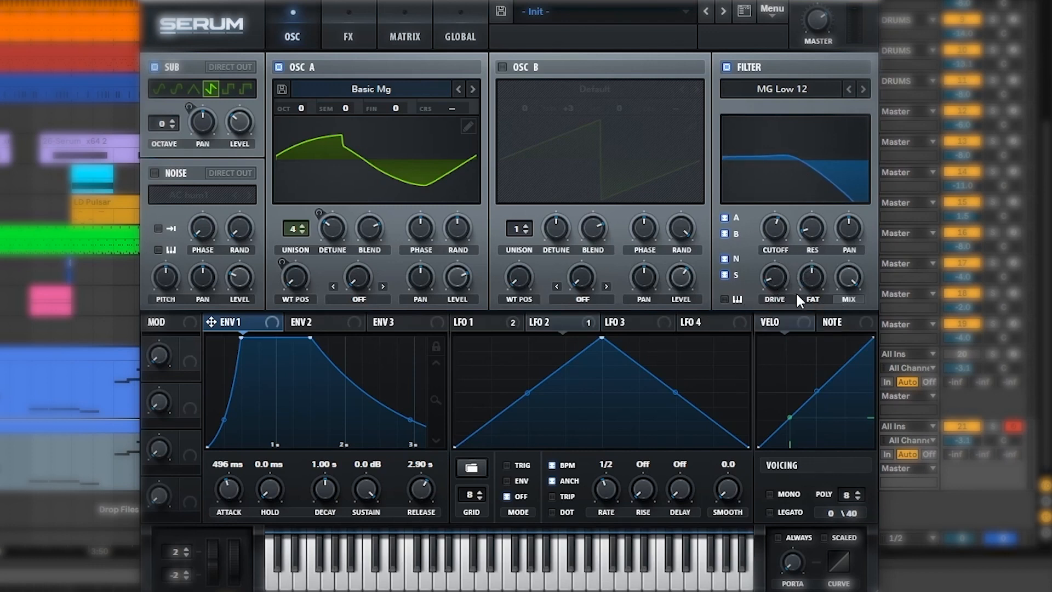
mouse_move(767, 225)
mouse_down()
mouse_move(782, 202)
mouse_move(783, 218)
mouse_move(773, 182)
mouse_move(781, 239)
mouse_move(773, 170)
mouse_move(777, 226)
mouse_up()
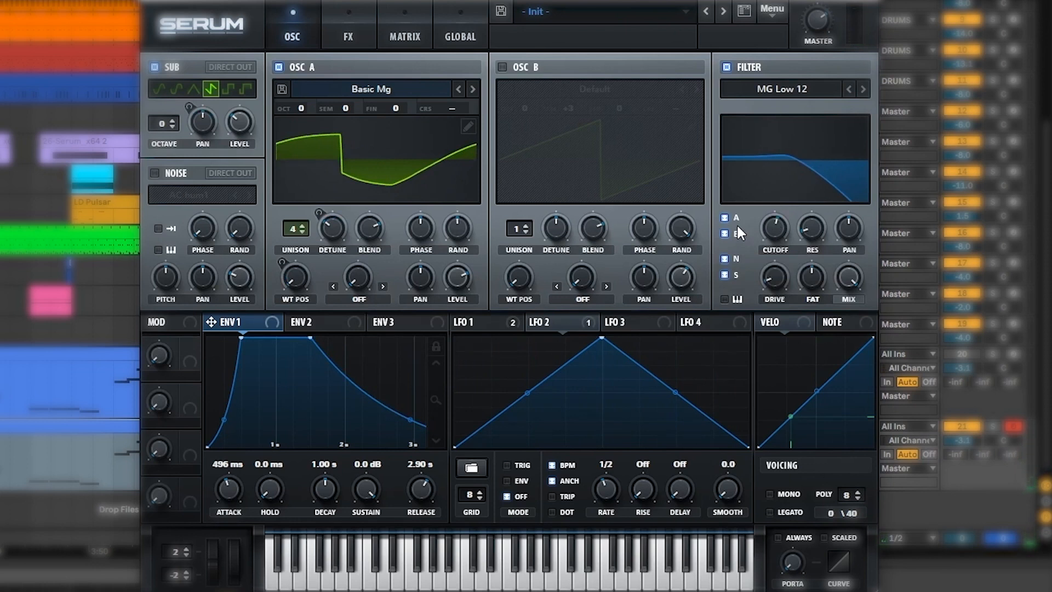
- Assign LFO 3 to the filter cutoff with a positive amount and lower the base cutoff
click(624, 322)
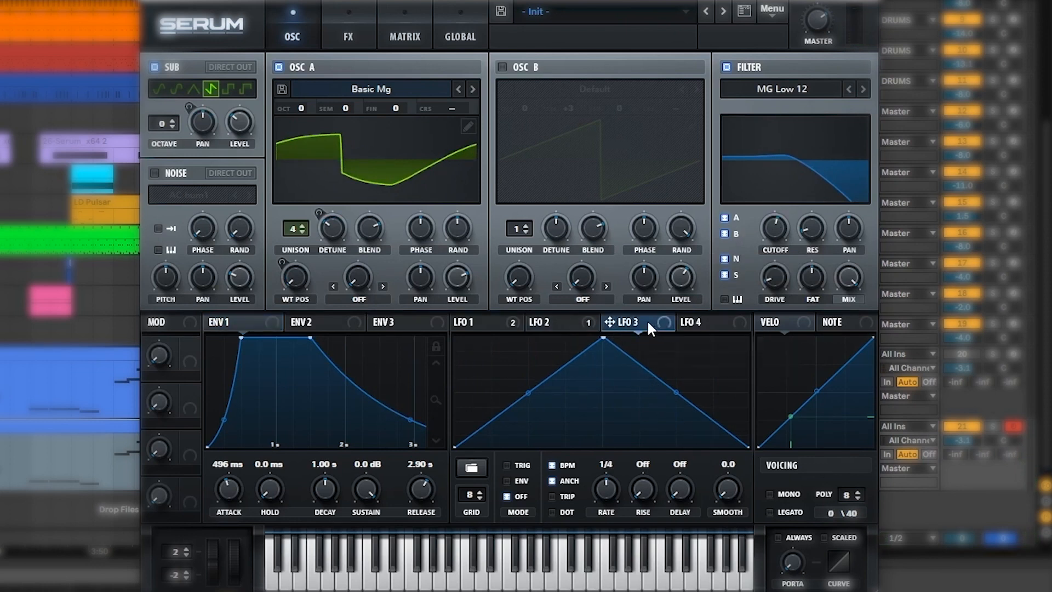
drag(771, 226, 771, 226)
drag(772, 227, 771, 272)
drag(761, 212, 767, 206)
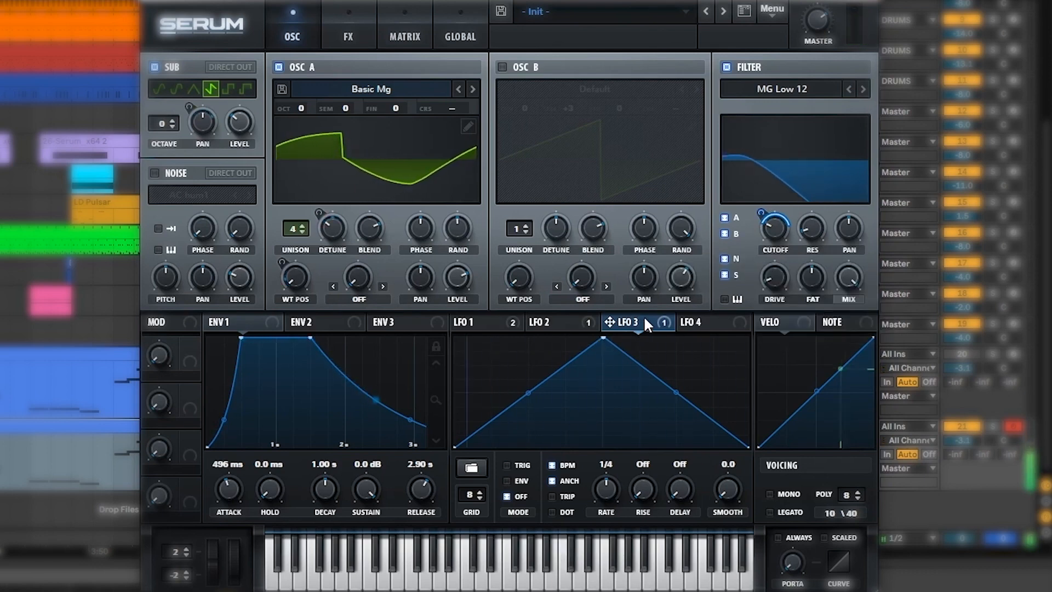
- Assign LFO 3 to the sub oscillator's level with a moderate positive amount
drag(646, 320, 240, 122)
mouse_move(224, 111)
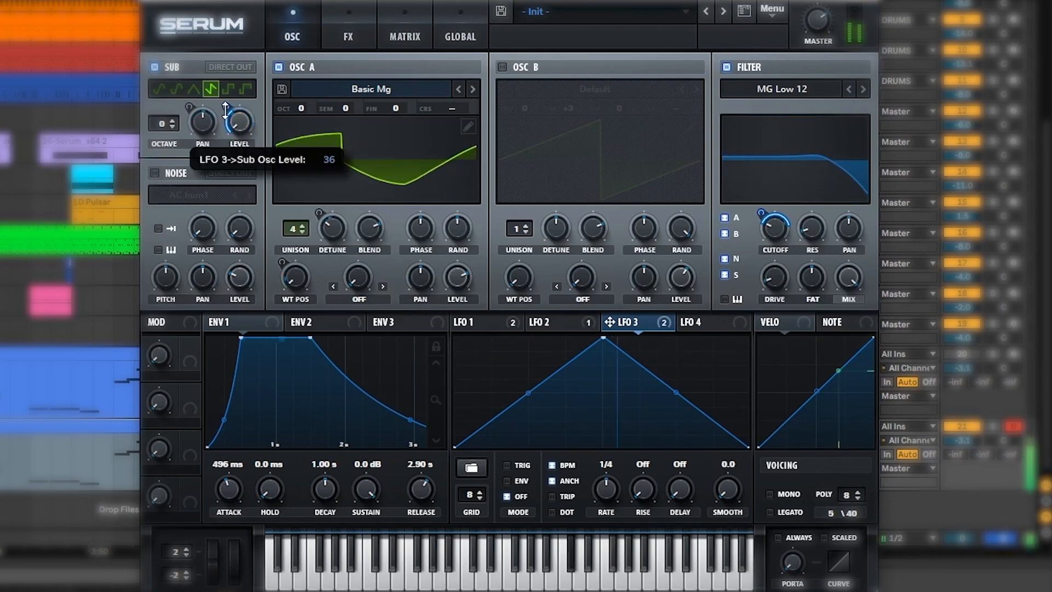
drag(225, 109, 226, 115)
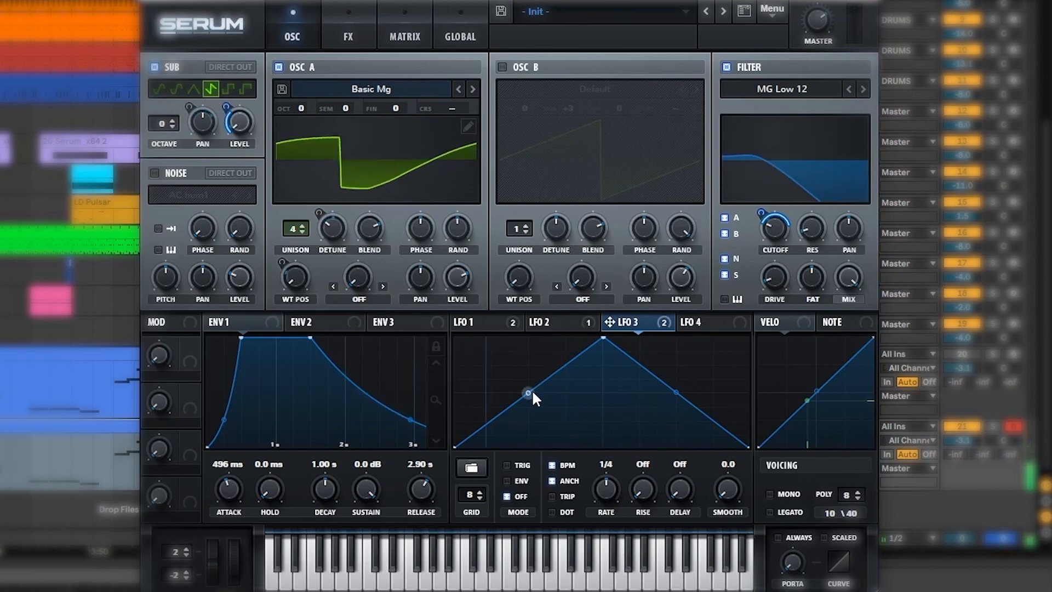
- Bend both slopes of LFO 3's triangle inward into moderately concave curves around the central peak
drag(529, 393, 537, 415)
drag(676, 393, 667, 408)
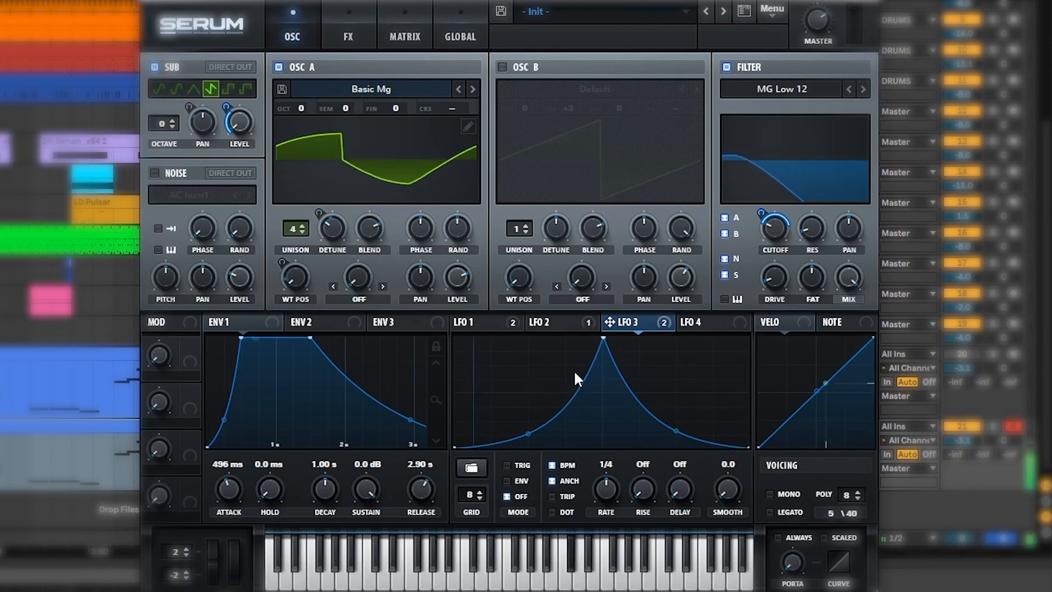
drag(528, 433, 529, 422)
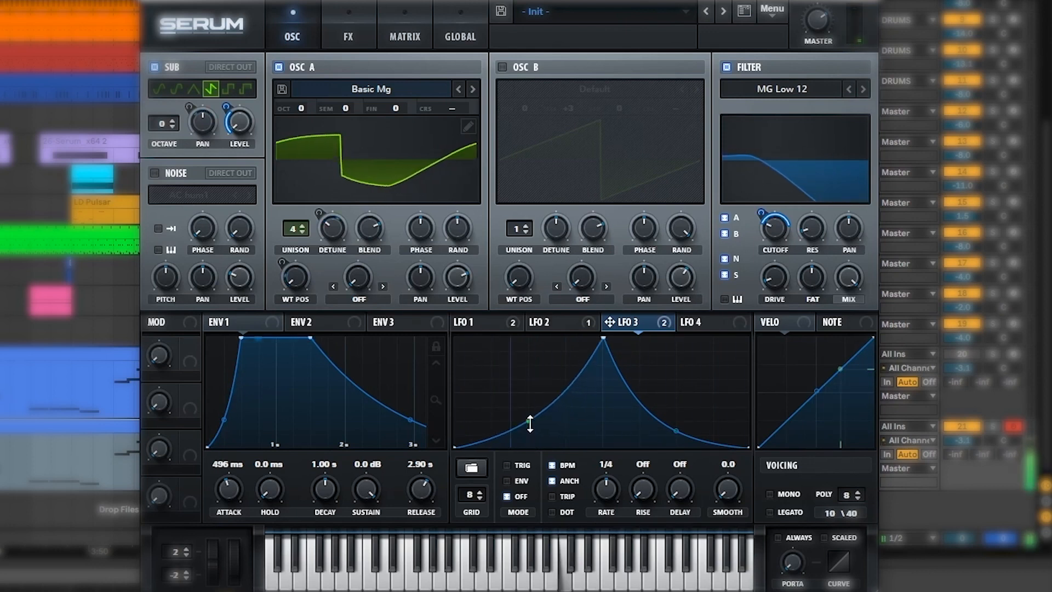
drag(679, 431, 678, 418)
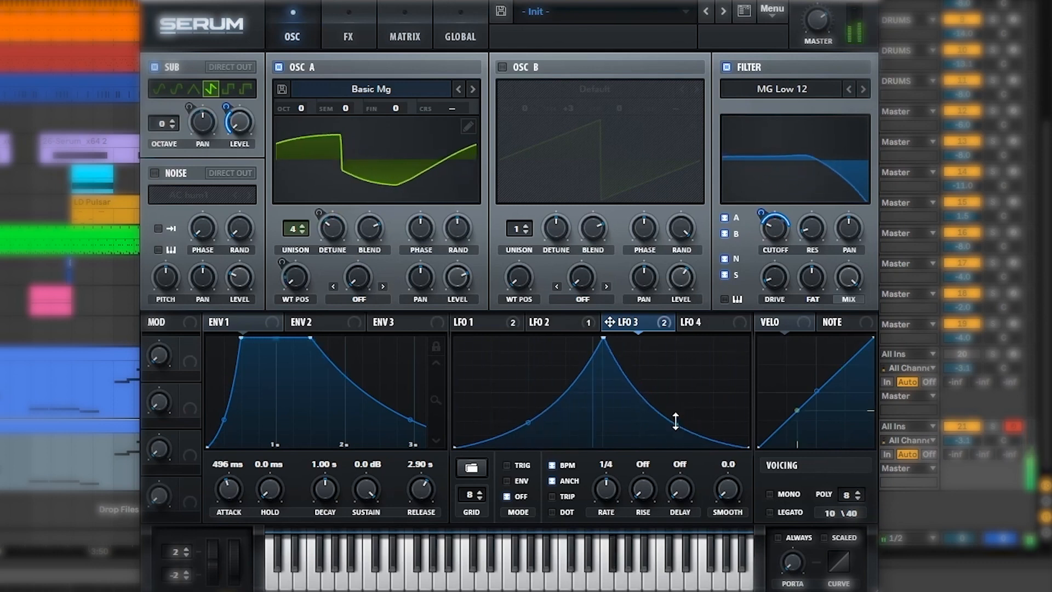
- Assign velocity to LFO 3's rate and set the rate to 4 bar with triplet and dotted values enabled
mouse_move(776, 225)
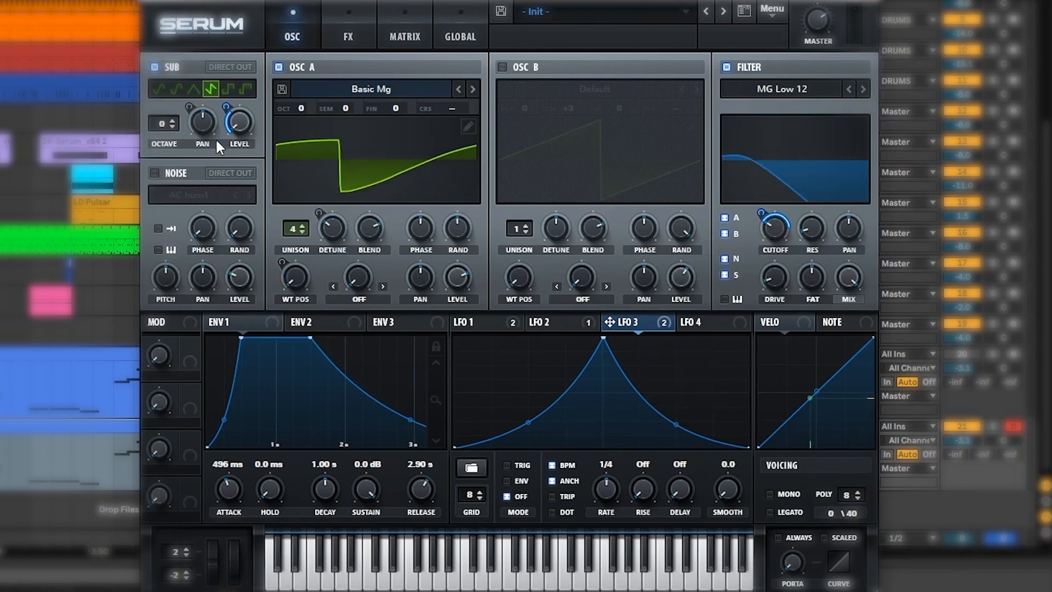
mouse_move(226, 104)
mouse_move(636, 325)
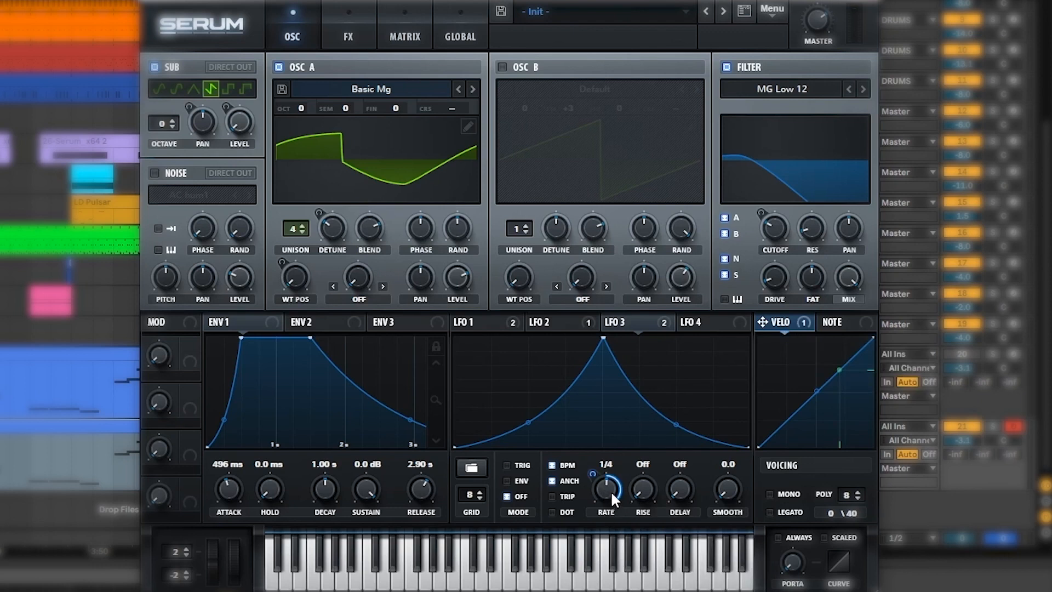
drag(610, 490, 604, 539)
click(551, 511)
mouse_move(589, 476)
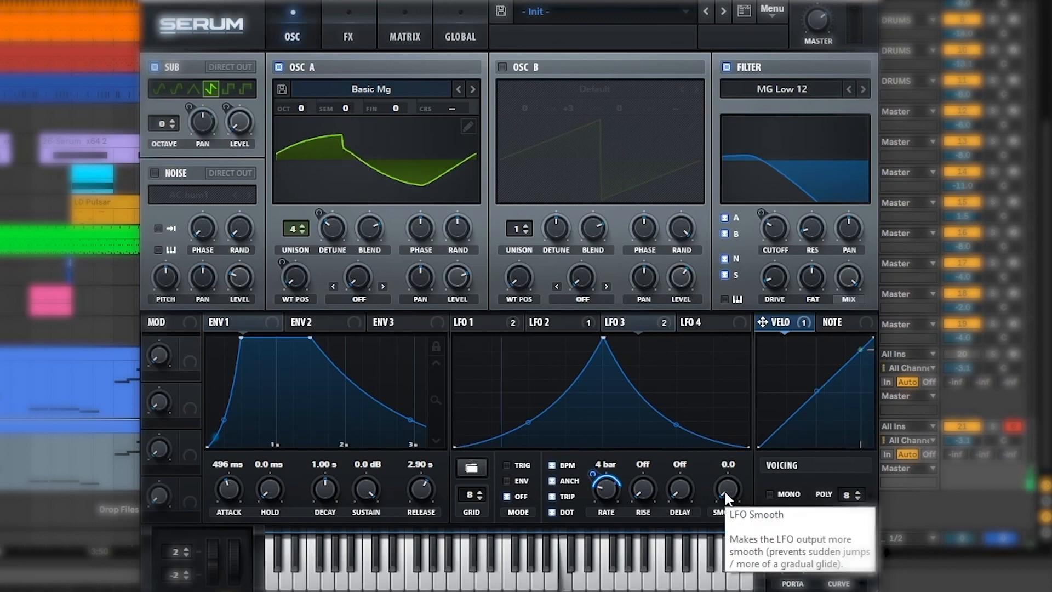
- Set LFO 3's smooth amount to about 60.5
drag(725, 493, 736, 383)
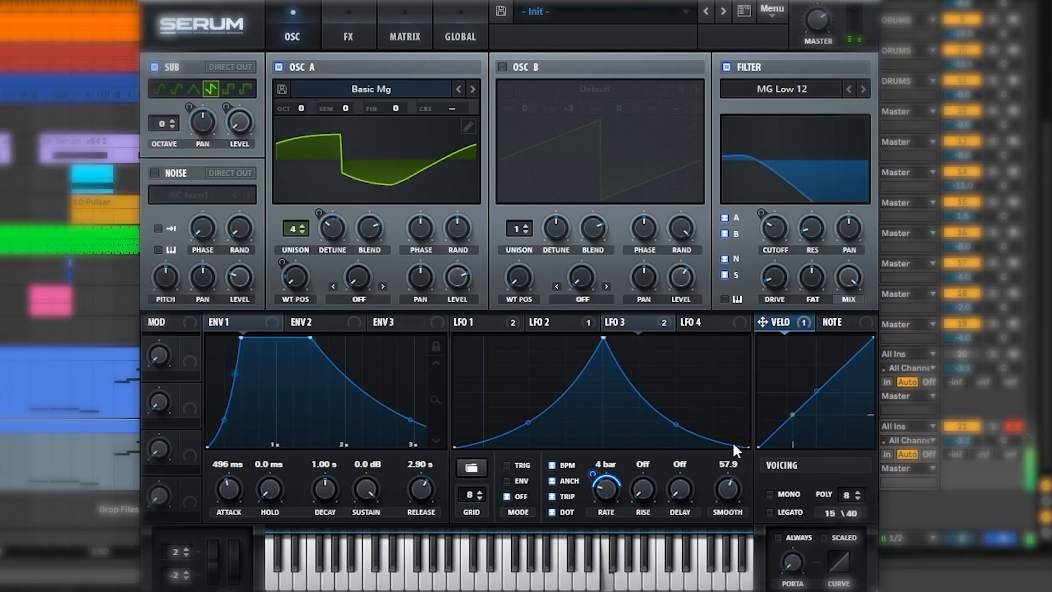
drag(729, 492, 730, 486)
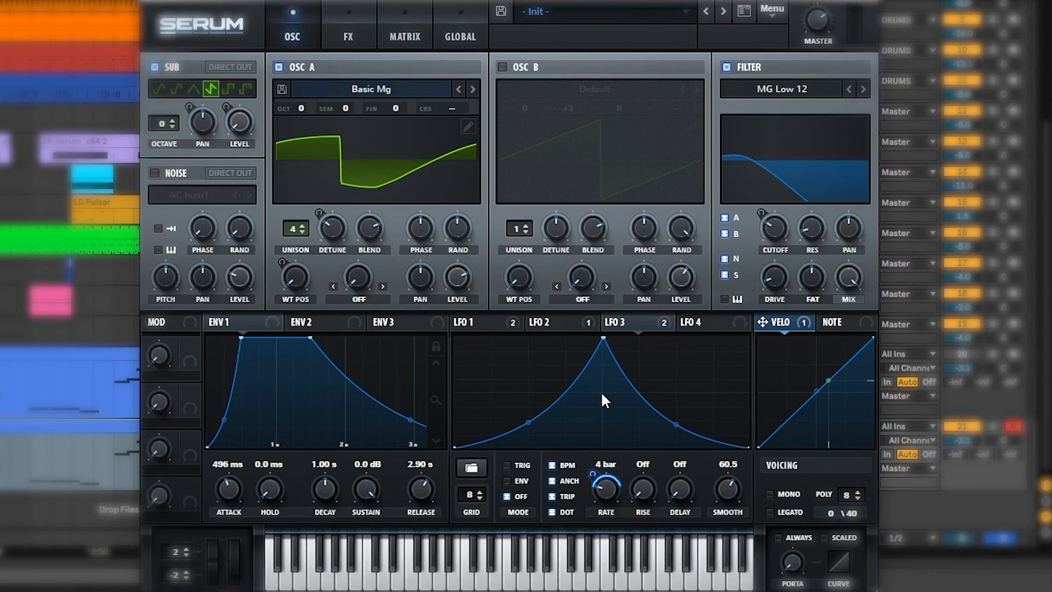
- Enable the Hyper/Dimension effect with the Hyper mix at zero and a low Dimension mix
click(346, 19)
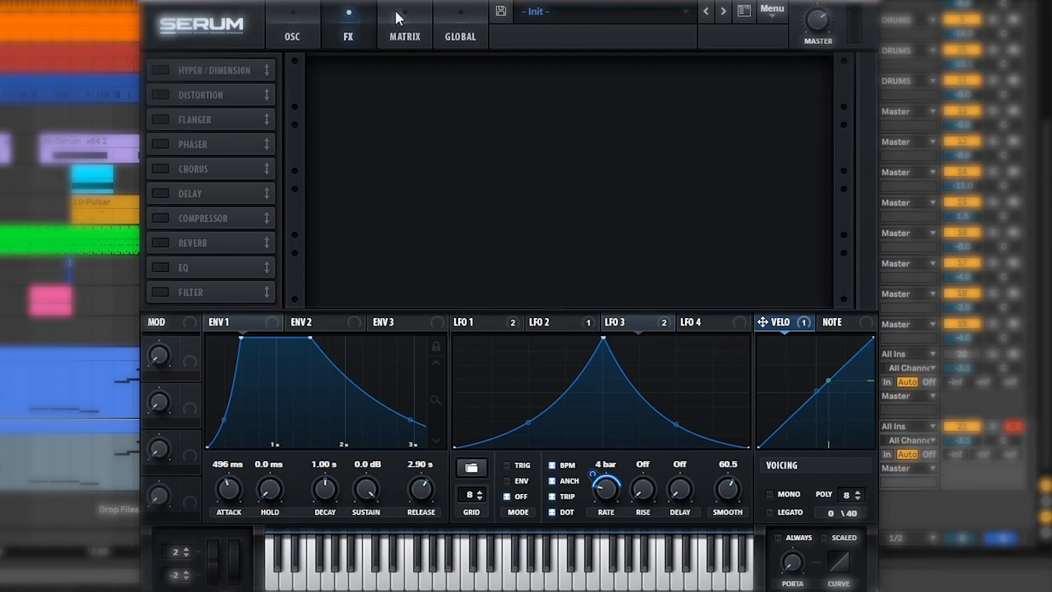
click(159, 72)
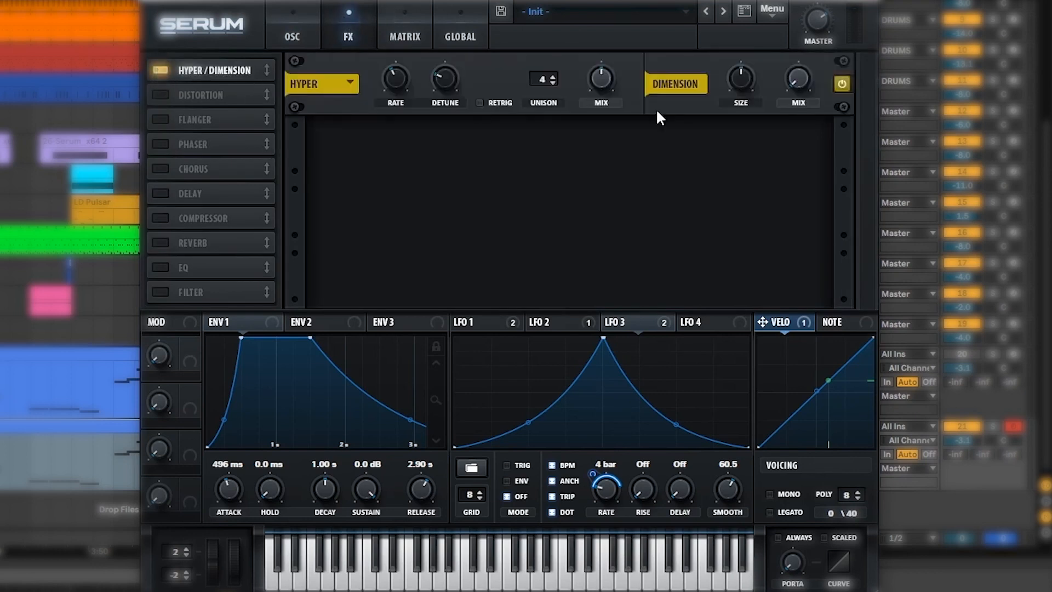
drag(605, 78, 696, 169)
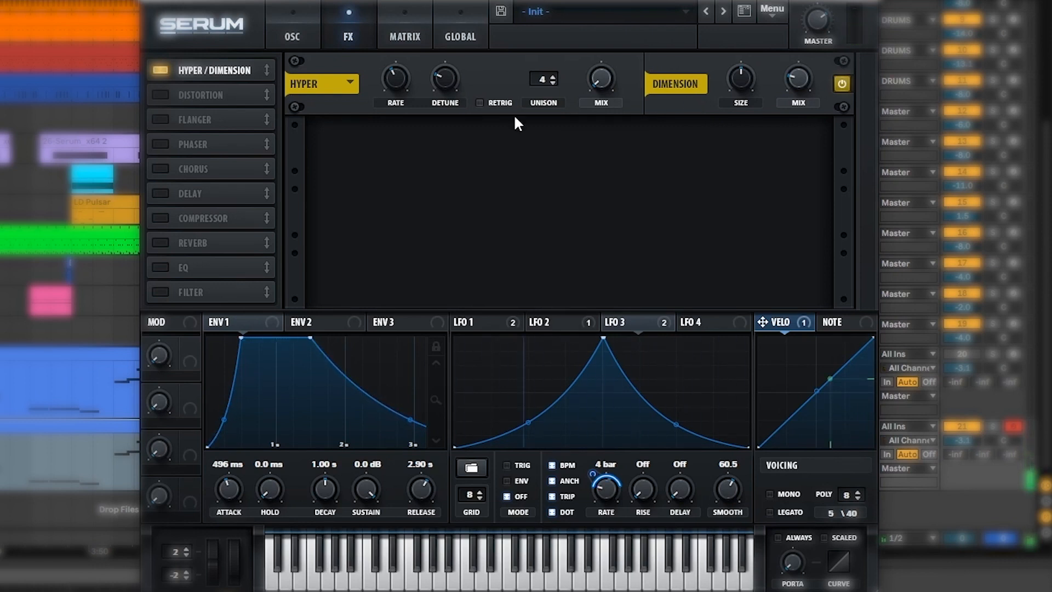
- Enable the Delay effect as dotted 1/4 ping-pong on both sides, set its filter to about 1821 Hz with Q 1.7, and adjust the mix
click(155, 190)
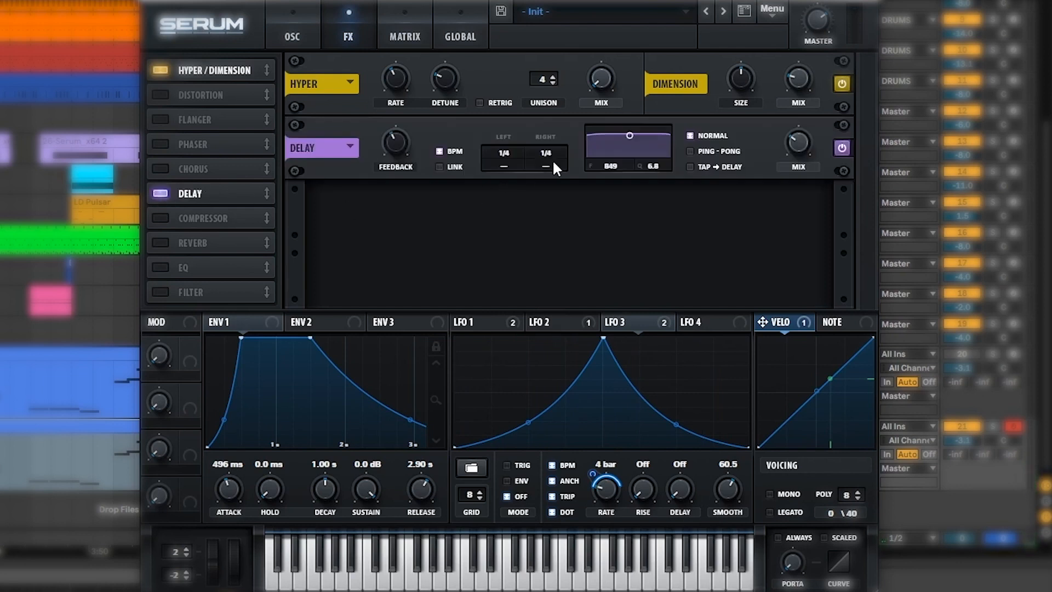
drag(551, 166, 510, 155)
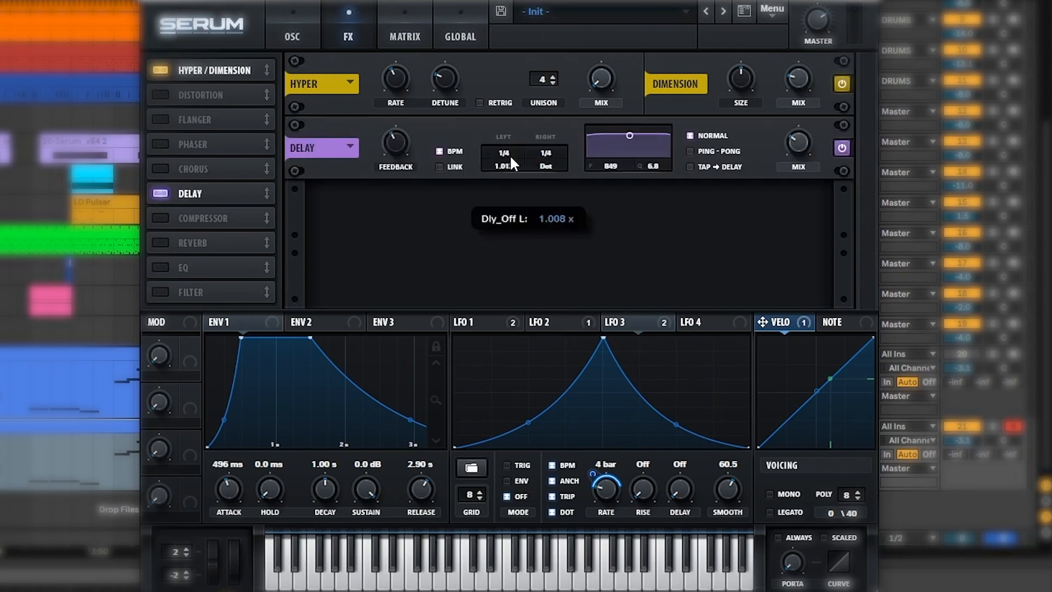
click(694, 154)
drag(630, 136, 640, 155)
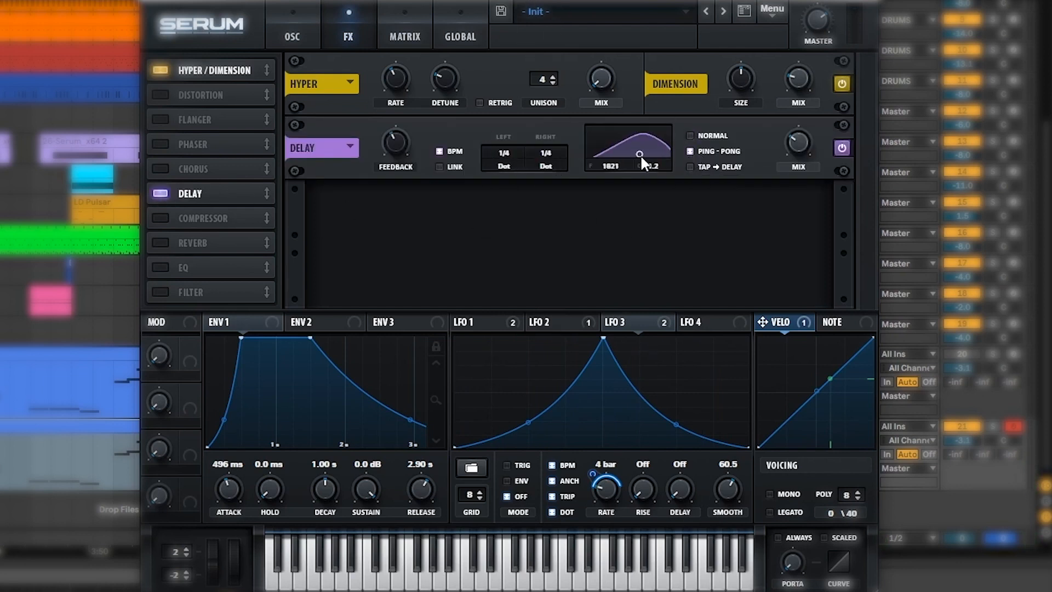
drag(796, 151, 805, 136)
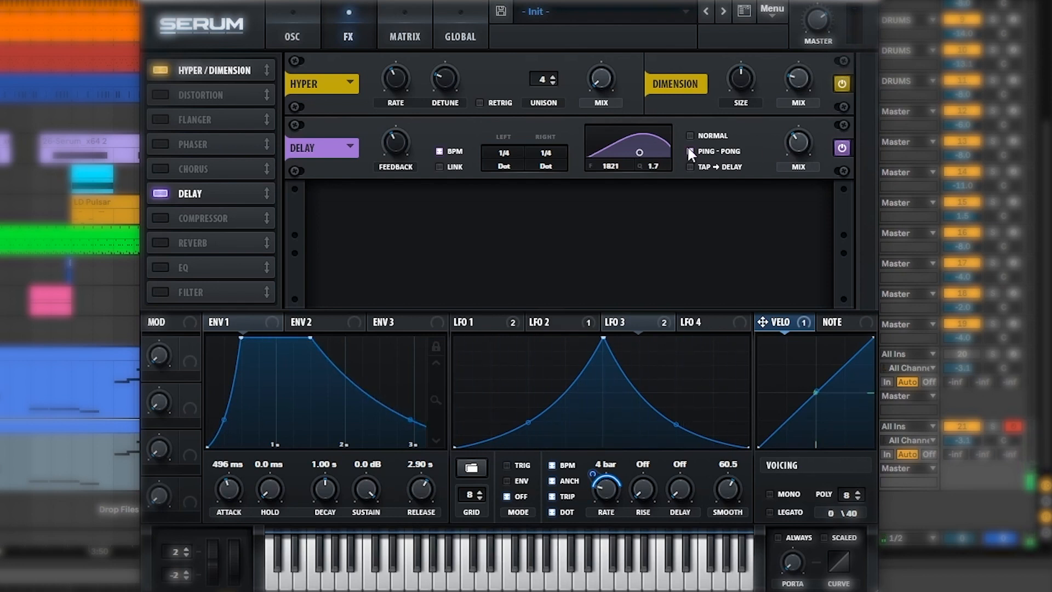
- Enable the Compressor effect with the threshold at about -24.2 dB, gain at about 3.6 dB and a slightly reduced mix
click(164, 217)
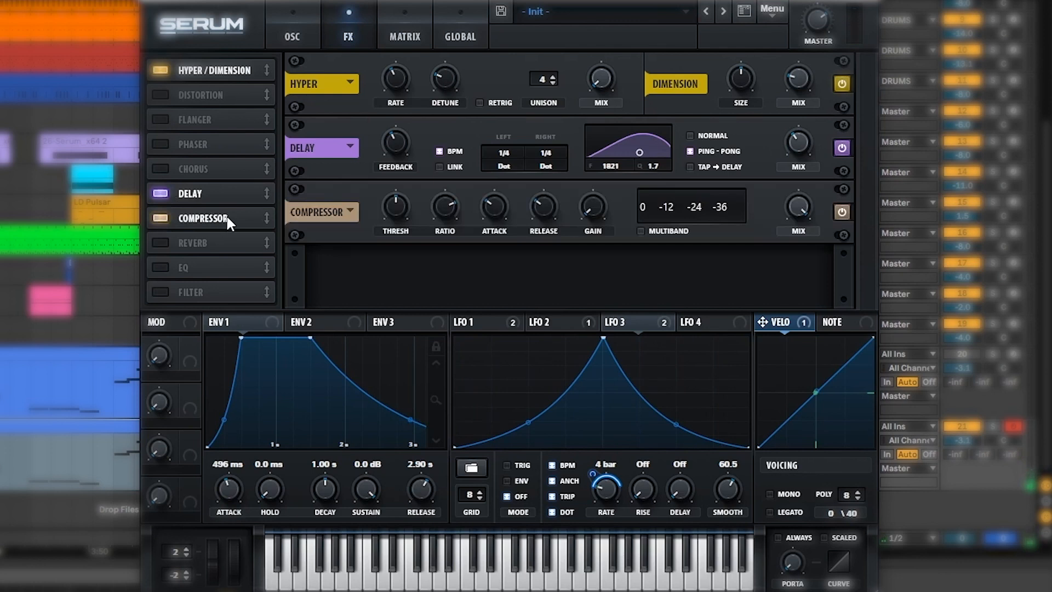
mouse_move(497, 225)
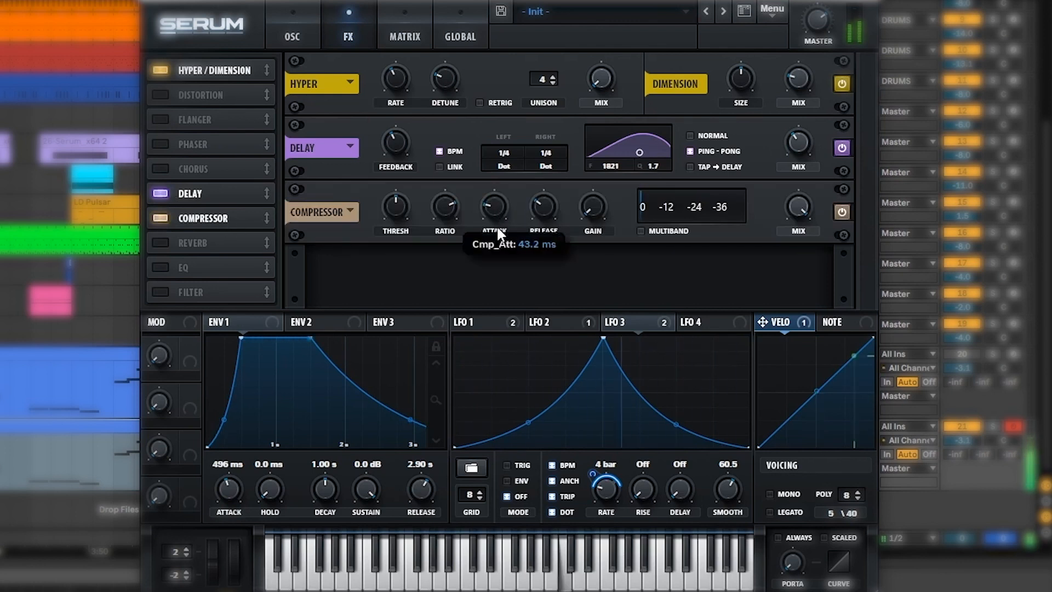
mouse_move(403, 205)
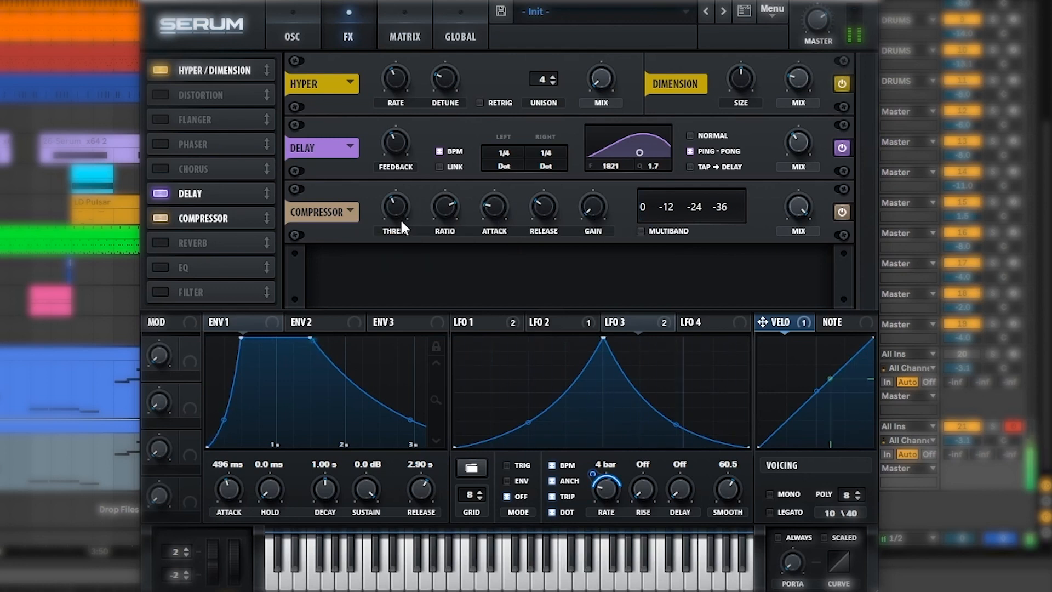
drag(404, 196, 399, 169)
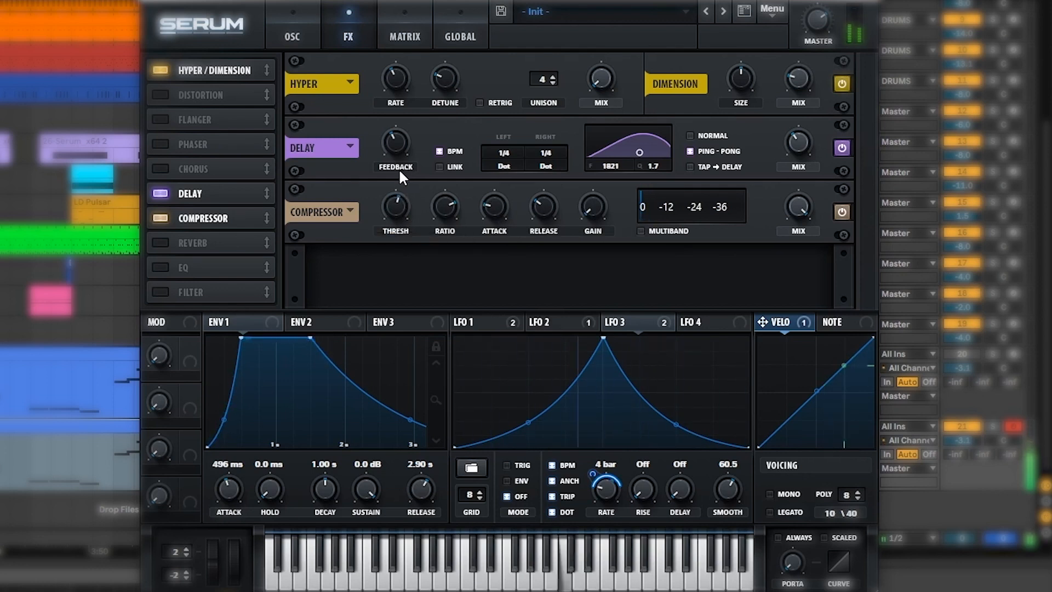
mouse_move(596, 201)
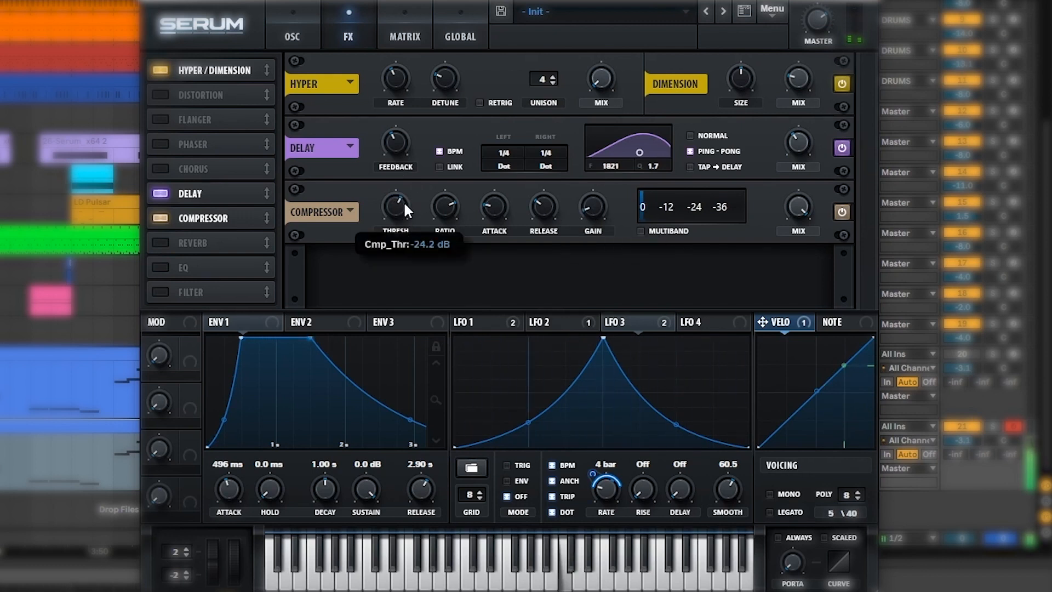
drag(800, 201, 797, 232)
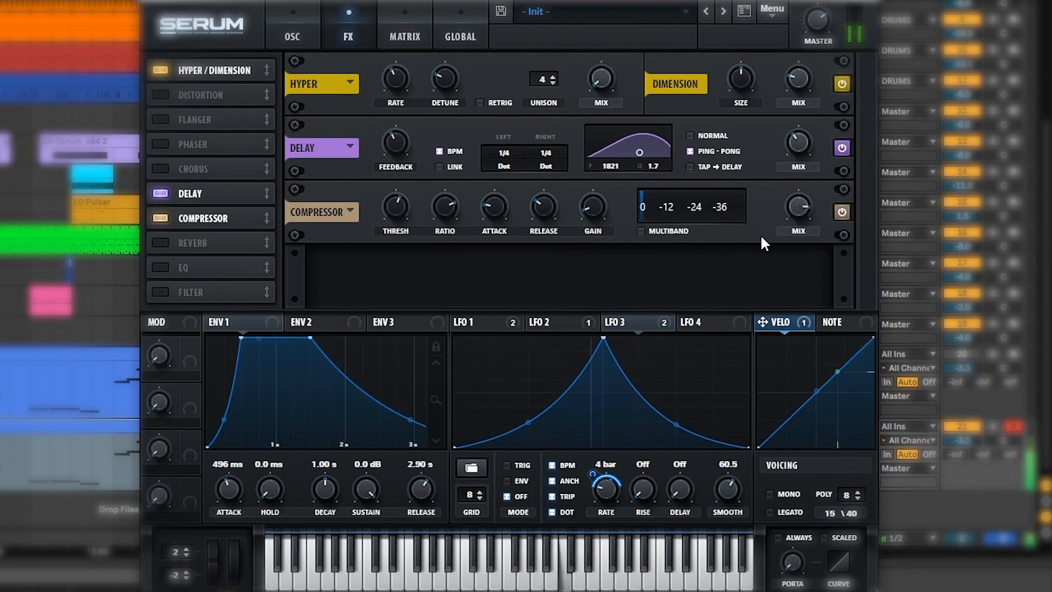
- Bypass the compressor effect for comparison, switch it back on, and enable the Reverb effect
click(842, 211)
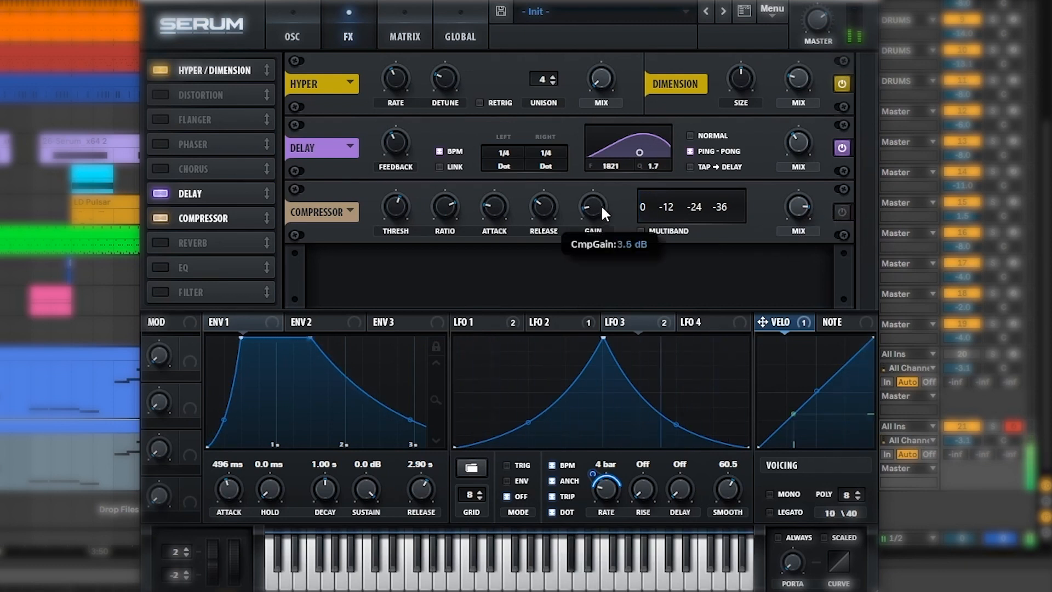
click(845, 213)
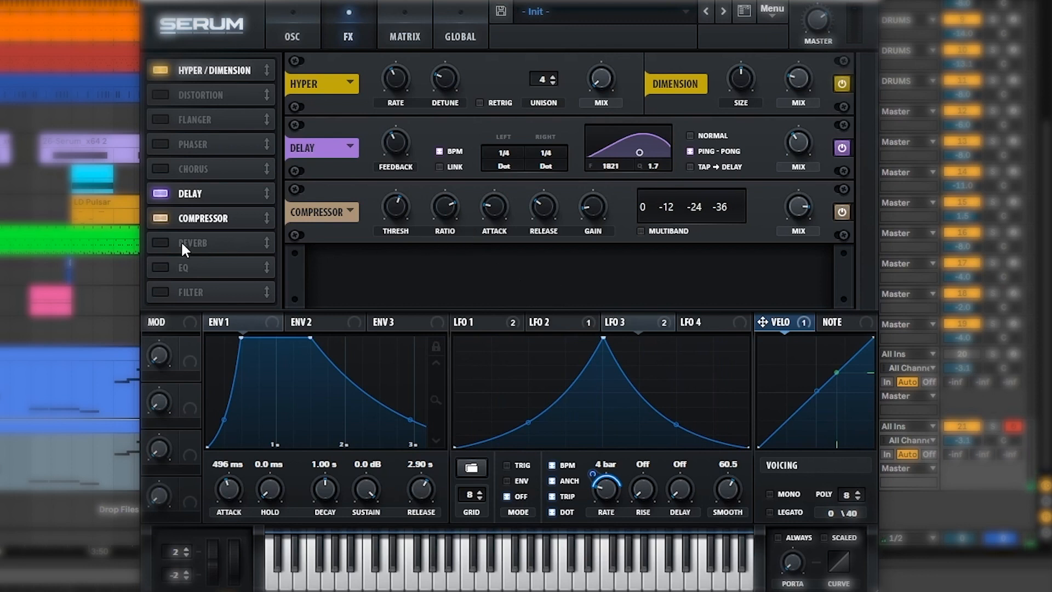
click(200, 245)
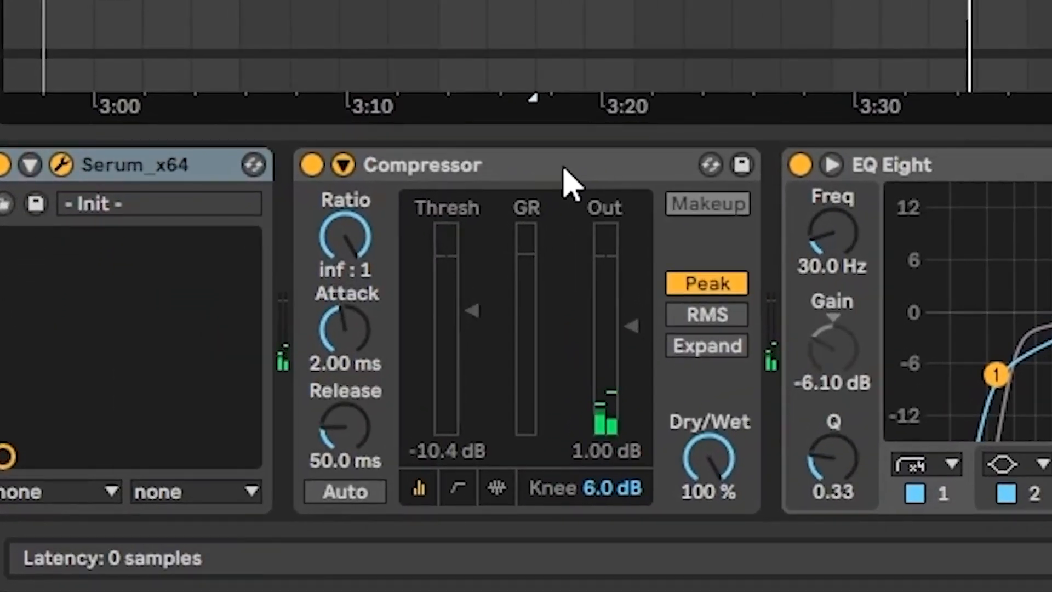
- Inspect the external Compressor and EQ Eight on the pad track, including the EQ's mid and side curves
click(564, 170)
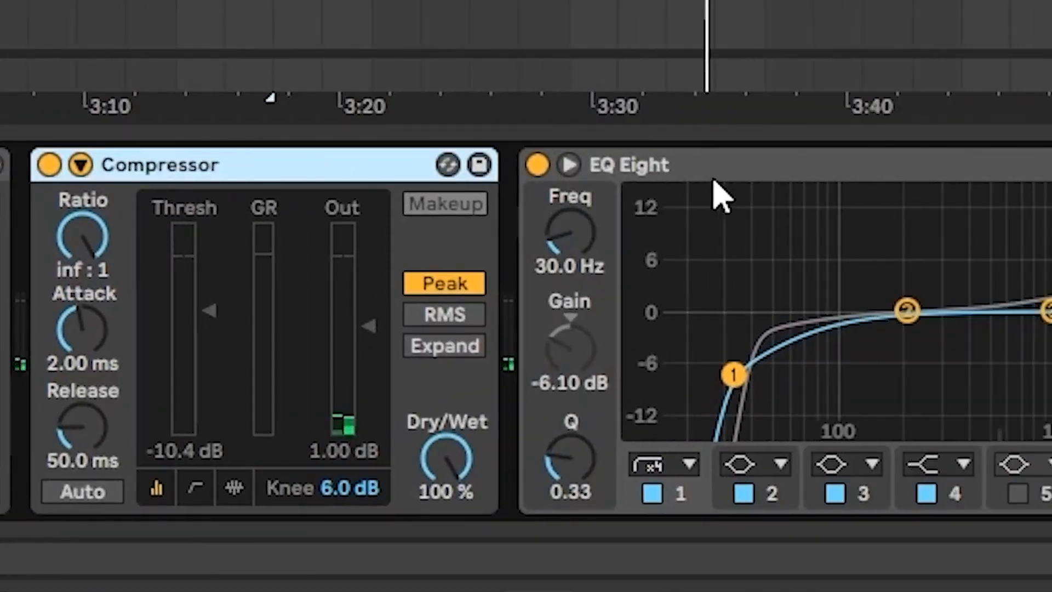
click(1003, 166)
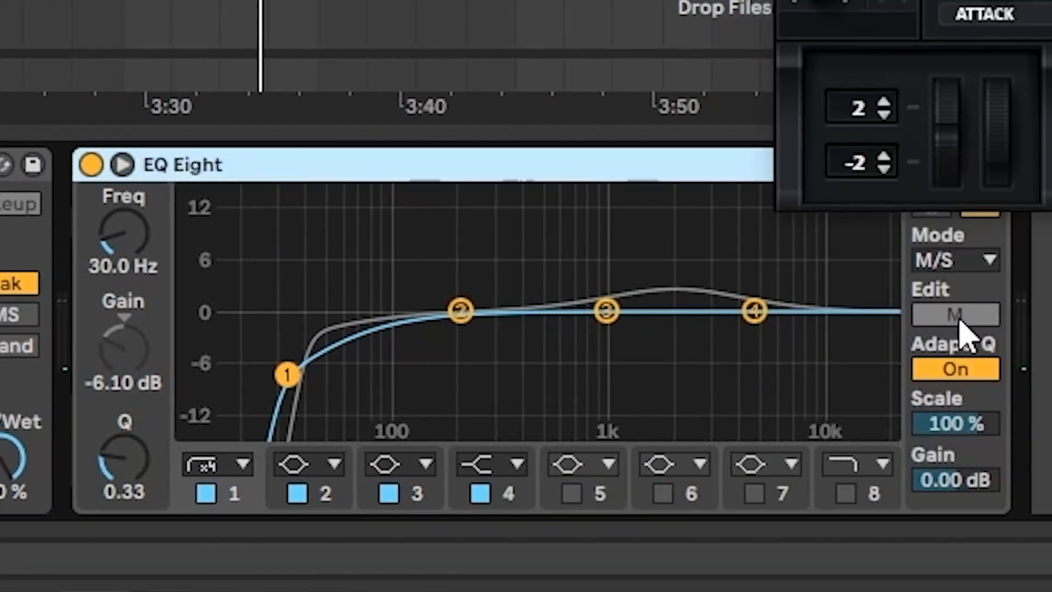
click(1010, 314)
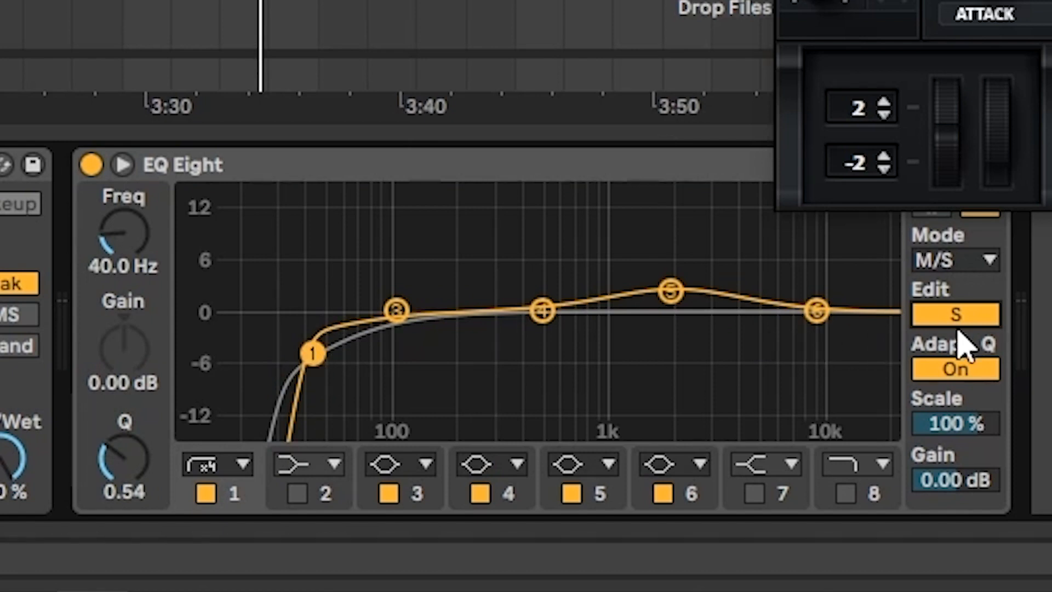
click(973, 321)
click(972, 322)
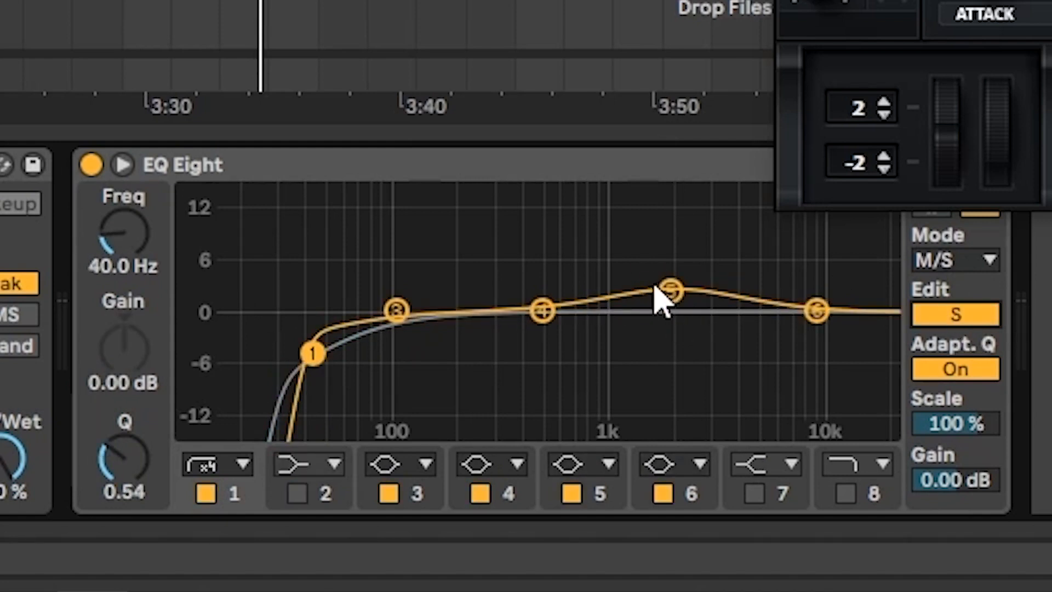
click(964, 318)
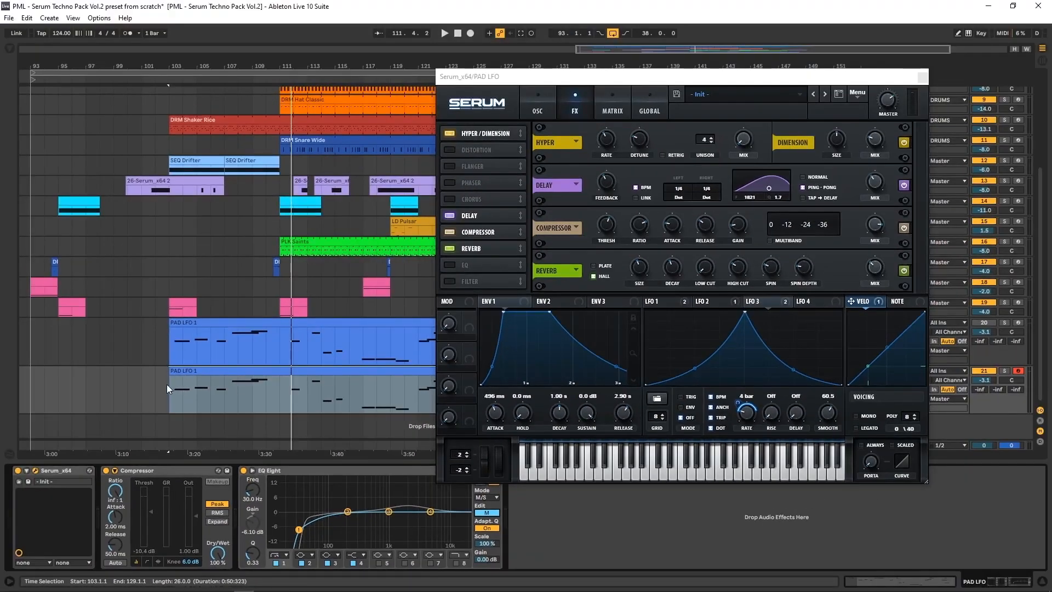
- Open the notes of the lower PAD LFO 1 clip, close the Serum window, and play the clip back to examine its notes and velocities
double_click(172, 382)
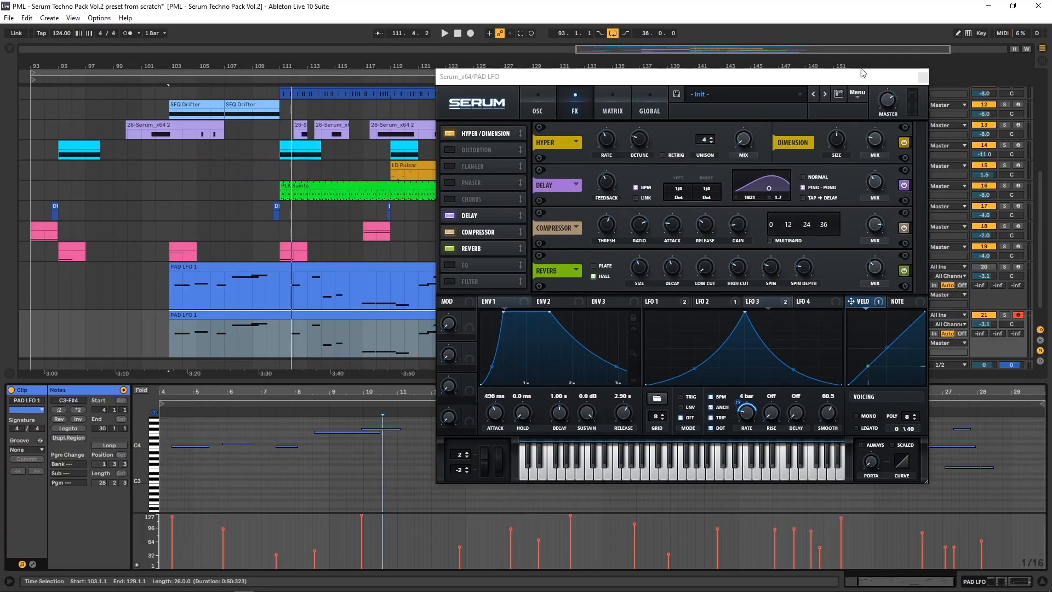
click(924, 78)
key(space)
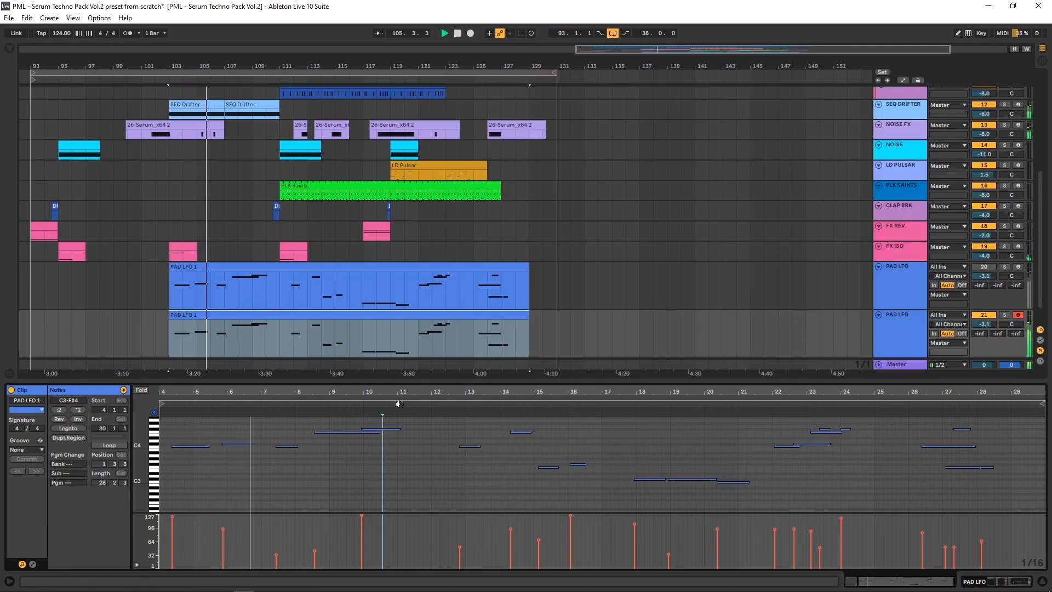
click(327, 486)
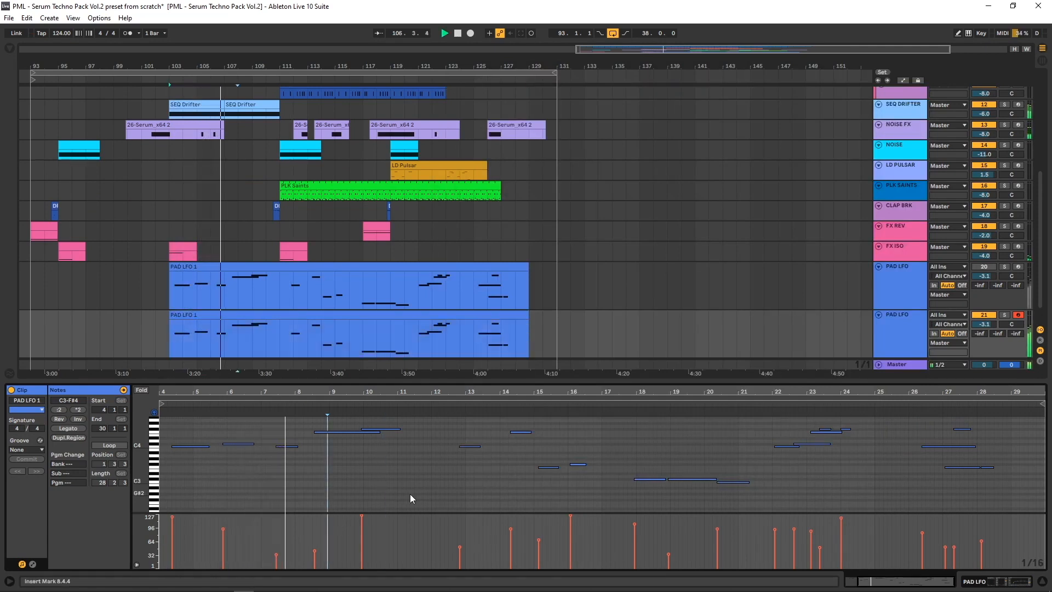
click(445, 480)
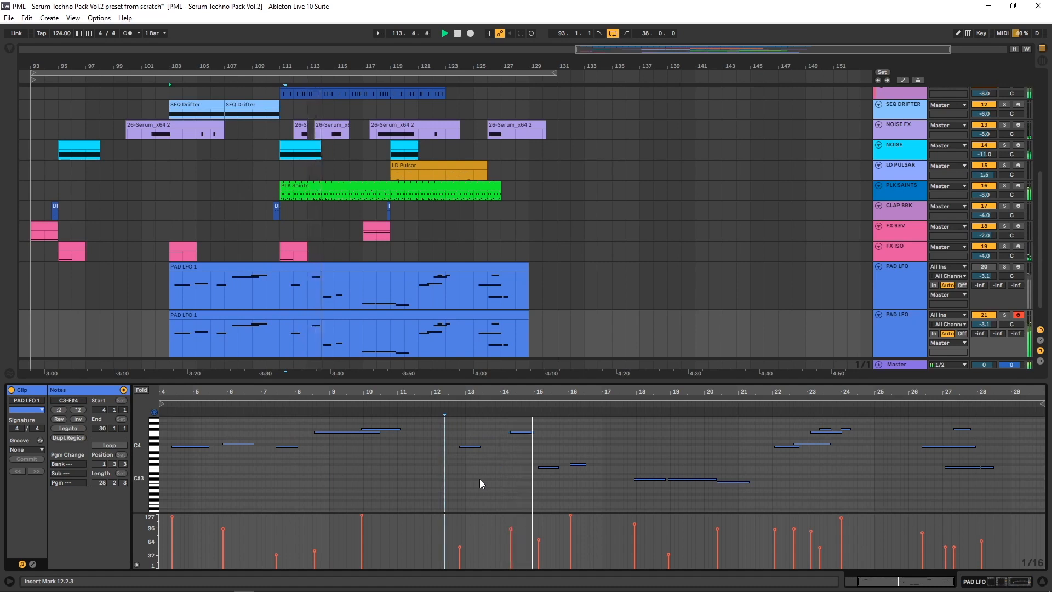
key(space)
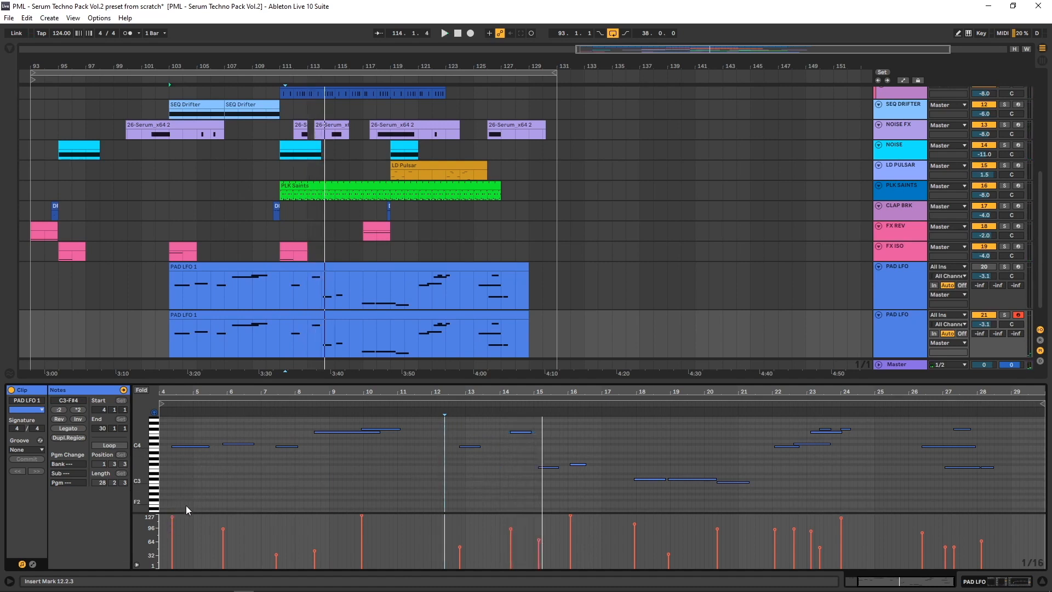
- Show the device chain of the lower PAD LFO track and reopen its Serum window
click(915, 328)
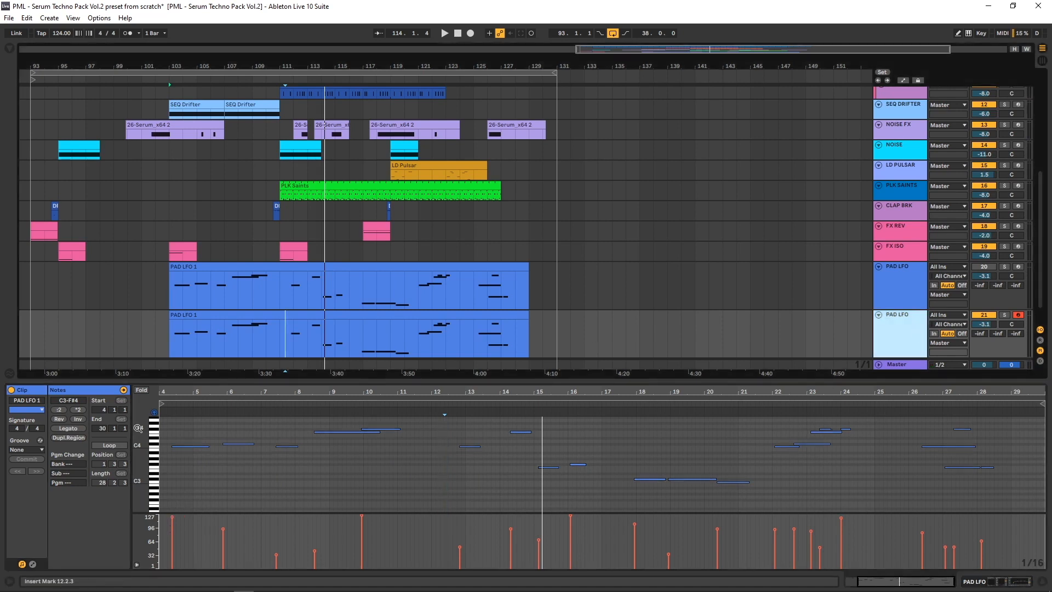
double_click(887, 323)
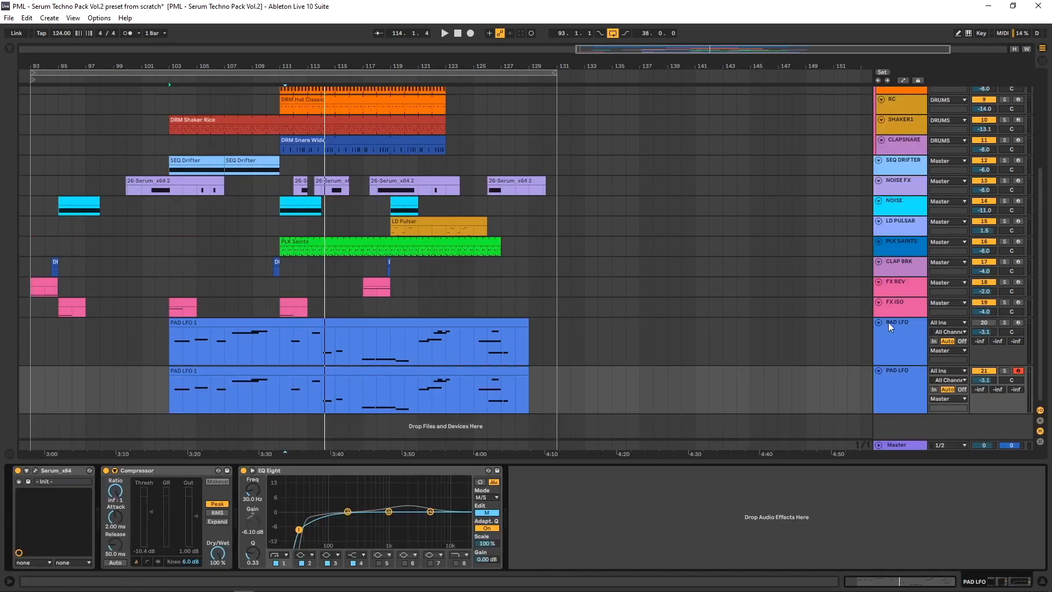
click(35, 470)
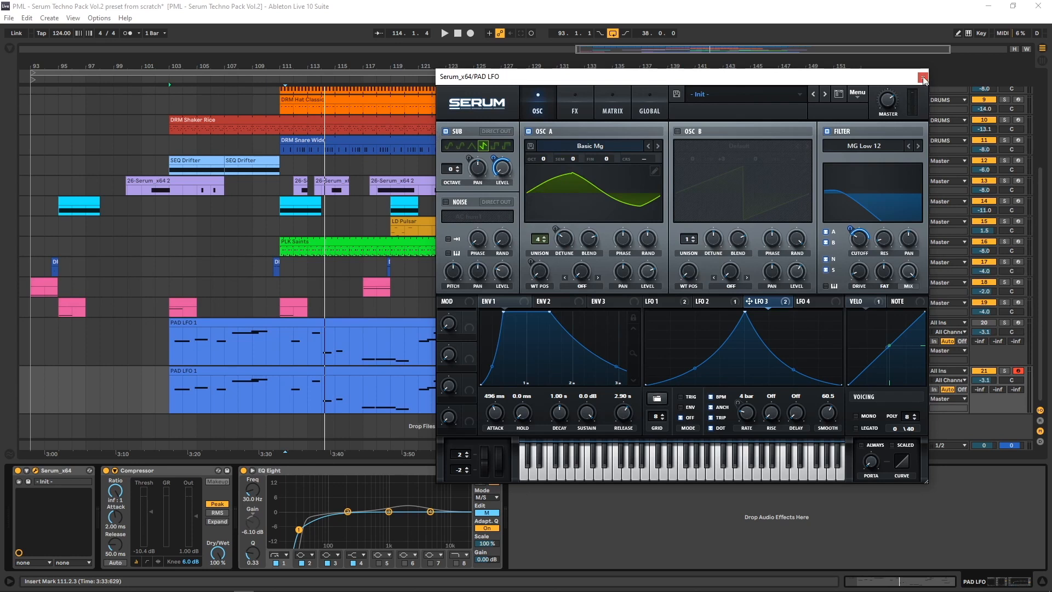
- Try adding oscillator B transposed up 3 semitones
click(676, 130)
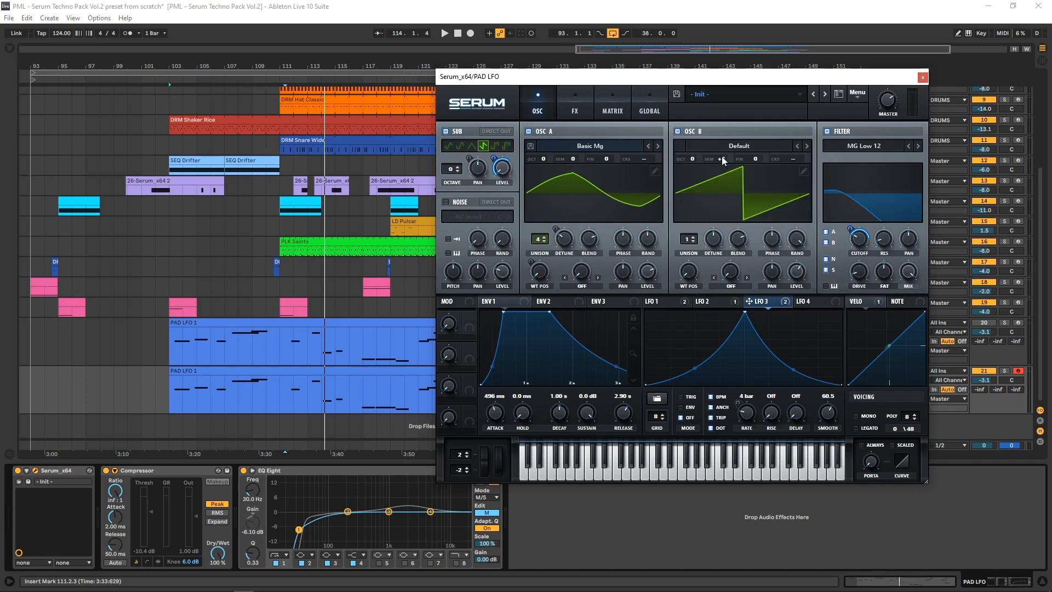
drag(738, 122, 734, 159)
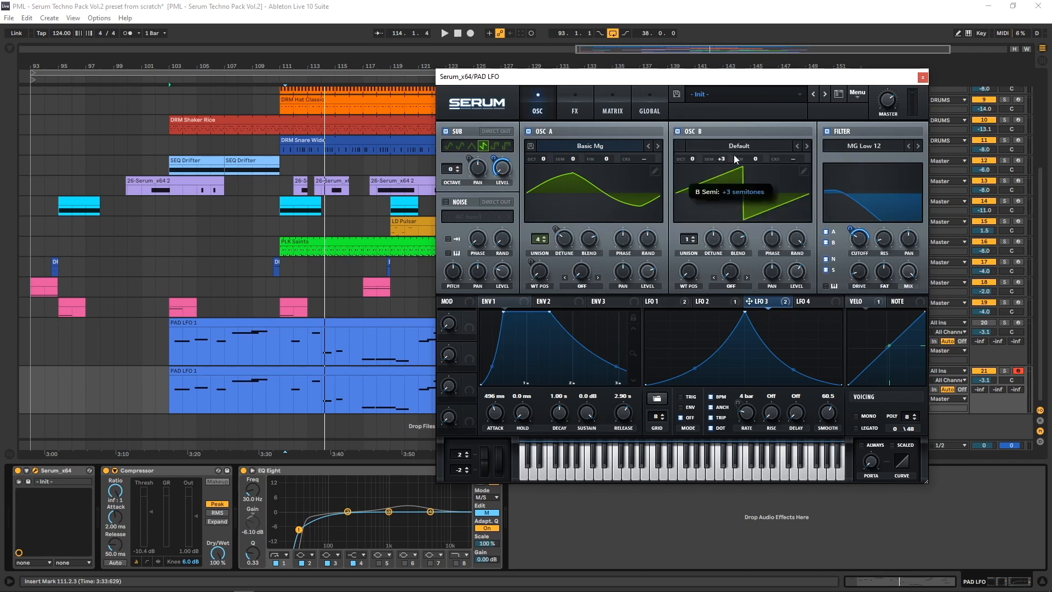
click(677, 132)
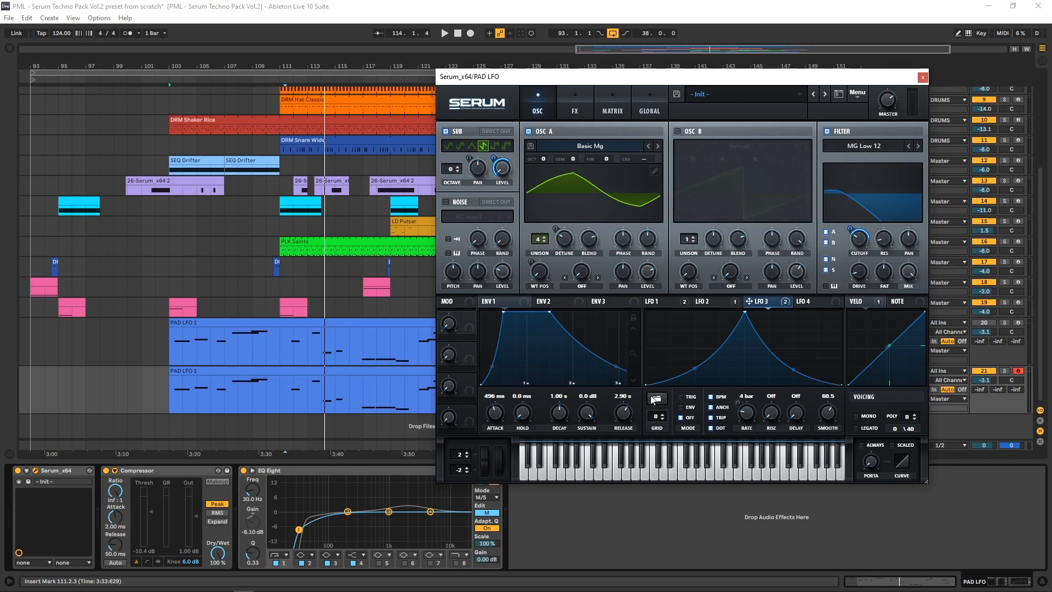
- Enable the noise oscillator with the Analog sample AlphaNz and assign LFO 3 to its level during playback
click(445, 202)
click(488, 217)
mouse_move(497, 231)
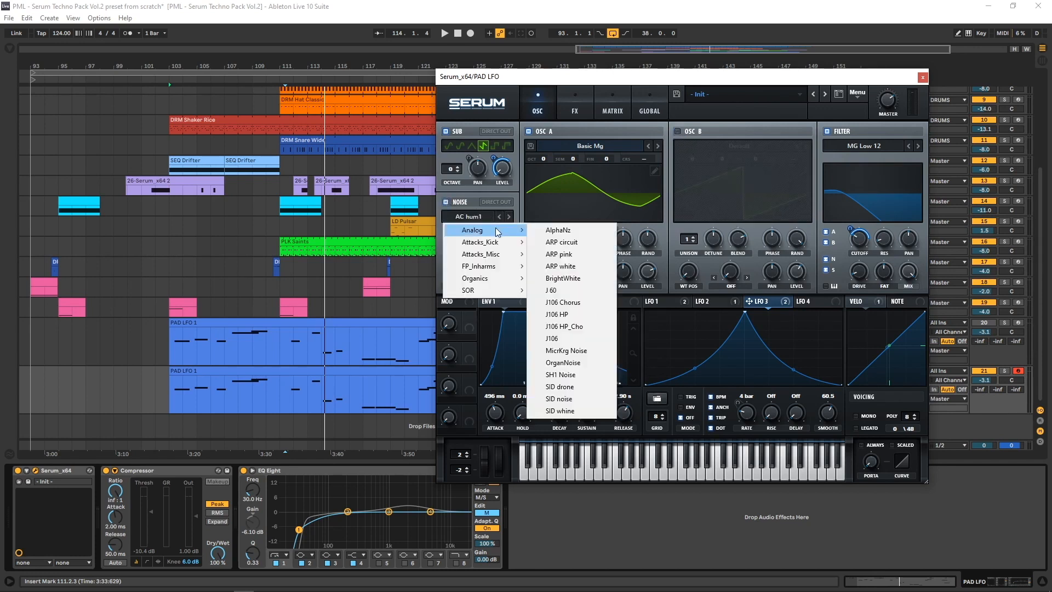
click(556, 230)
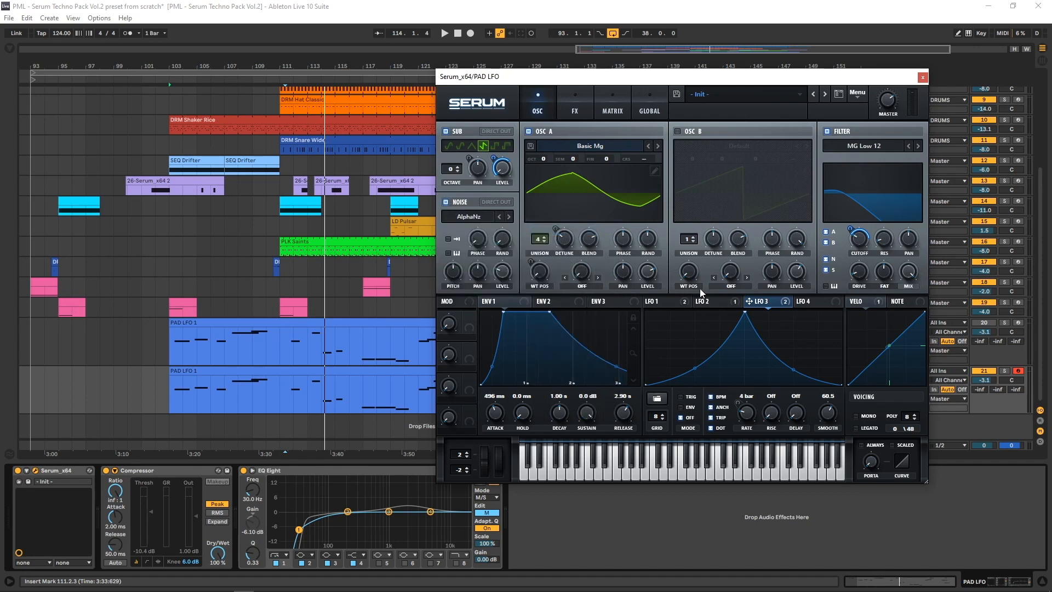
key(space)
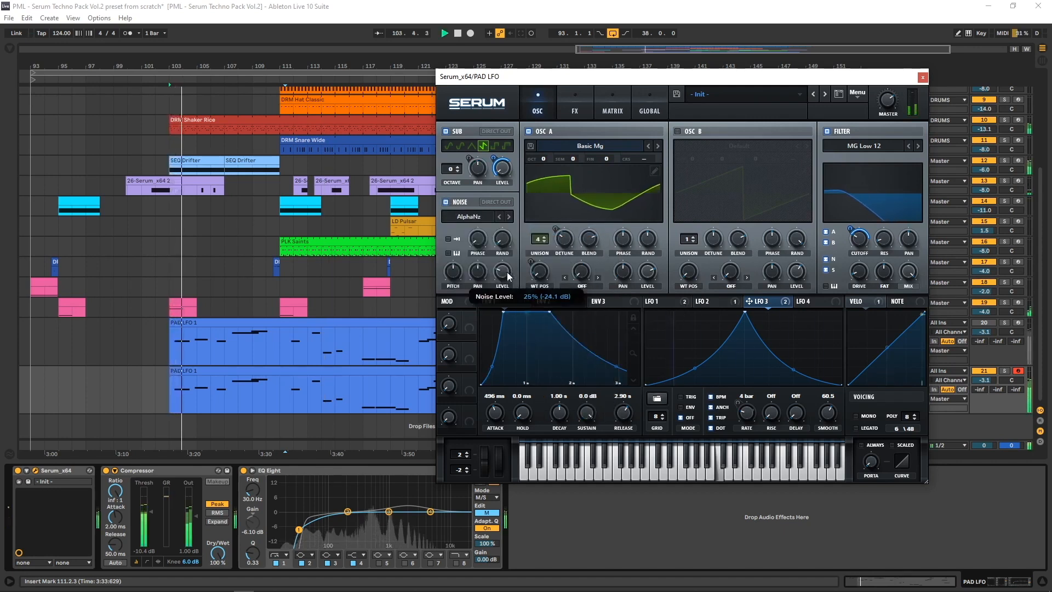
drag(768, 307, 493, 278)
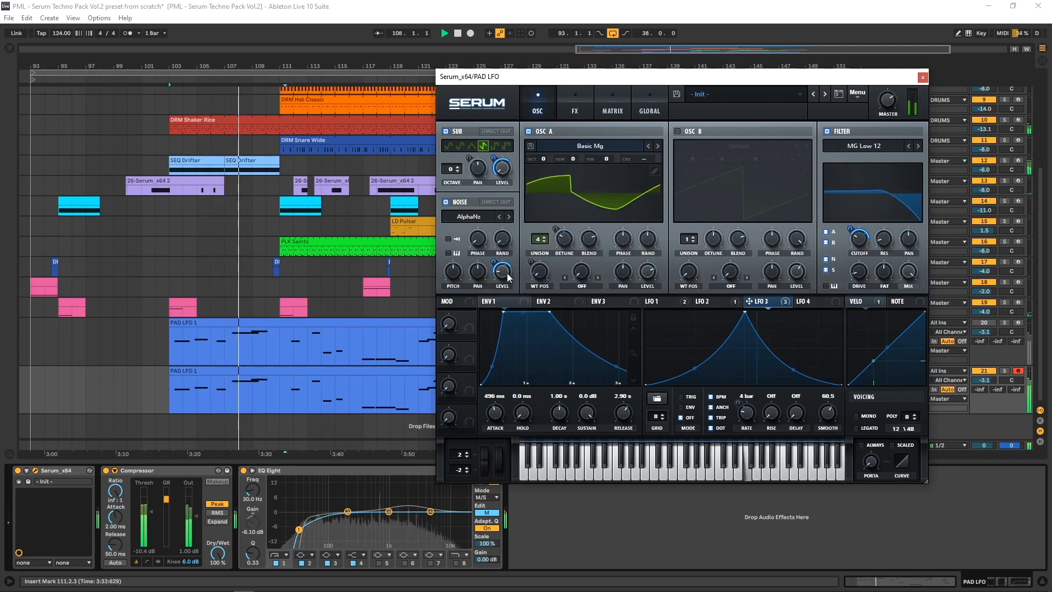
- Change the noise oscillator's sample to BrightWhite from the Analog category and listen to it during playback
click(471, 217)
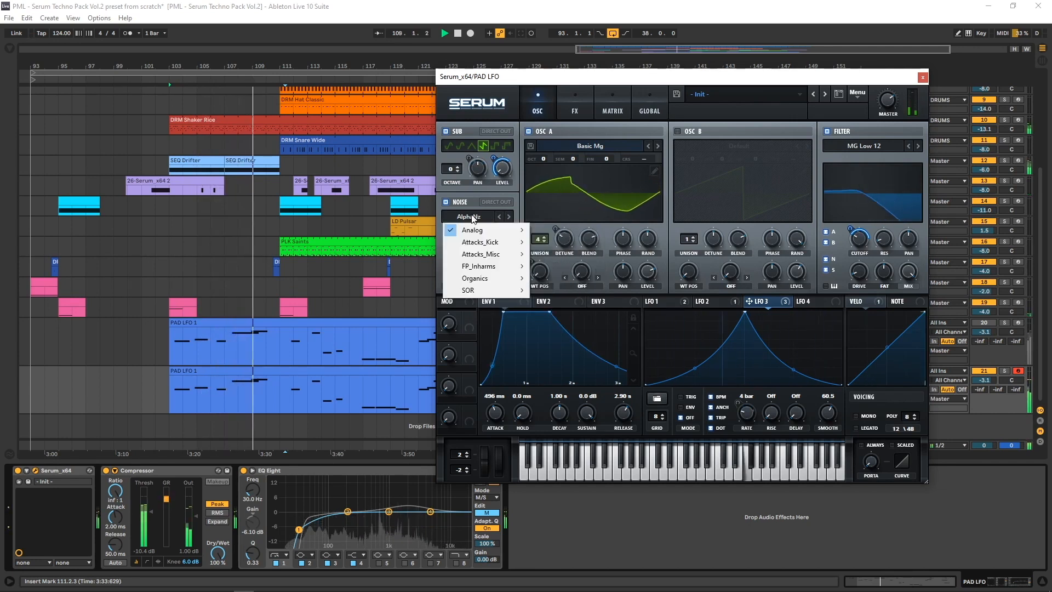
mouse_move(488, 230)
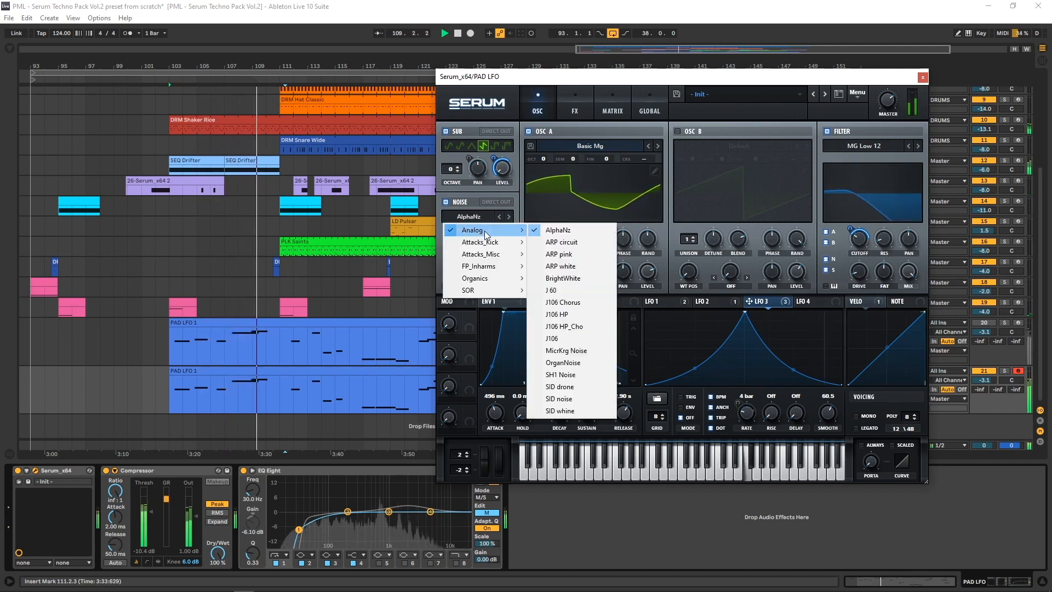
click(567, 278)
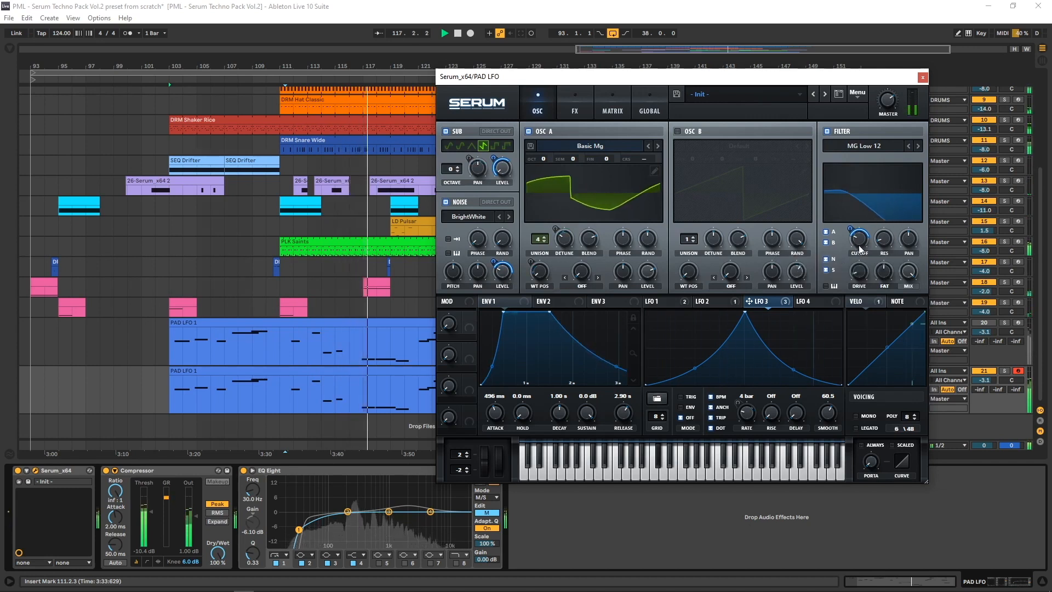
mouse_move(851, 230)
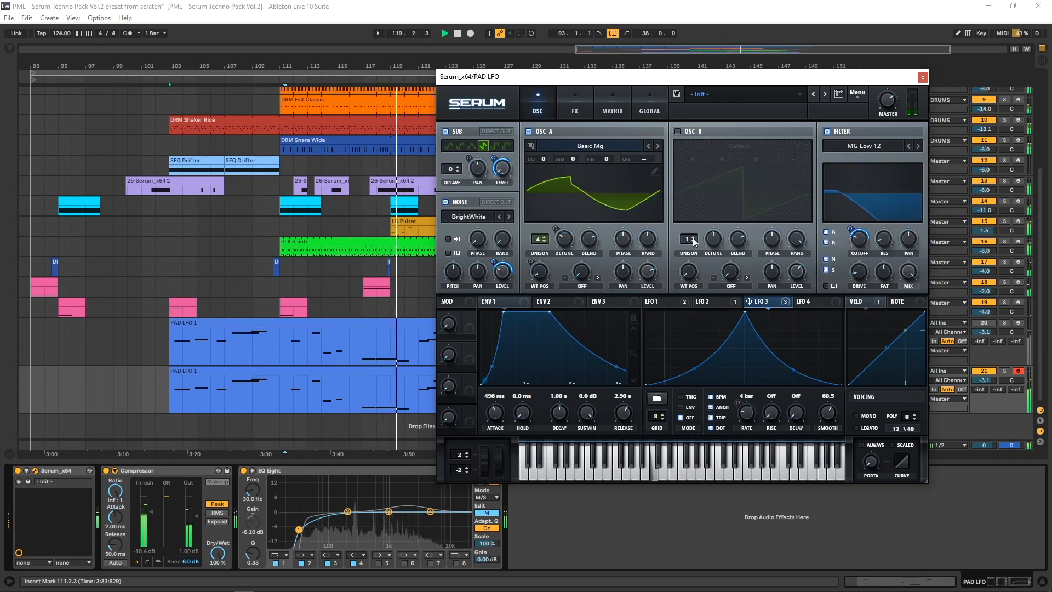
mouse_move(504, 291)
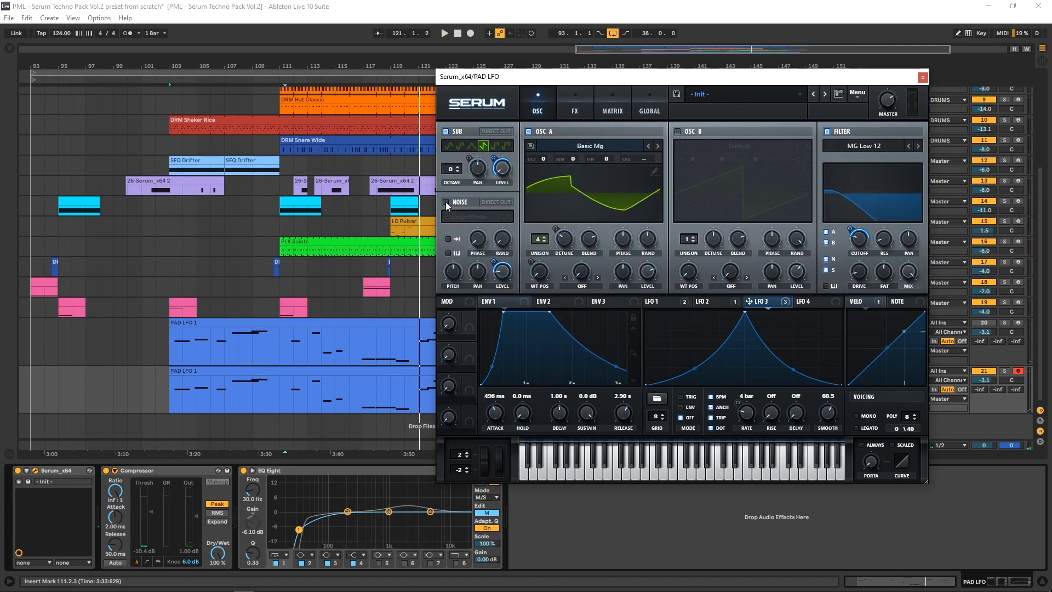
- Play from bar 117 with the noise off, reopen Serum on the lower PAD LFO track, and re-enable the noise oscillator to compare
click(363, 348)
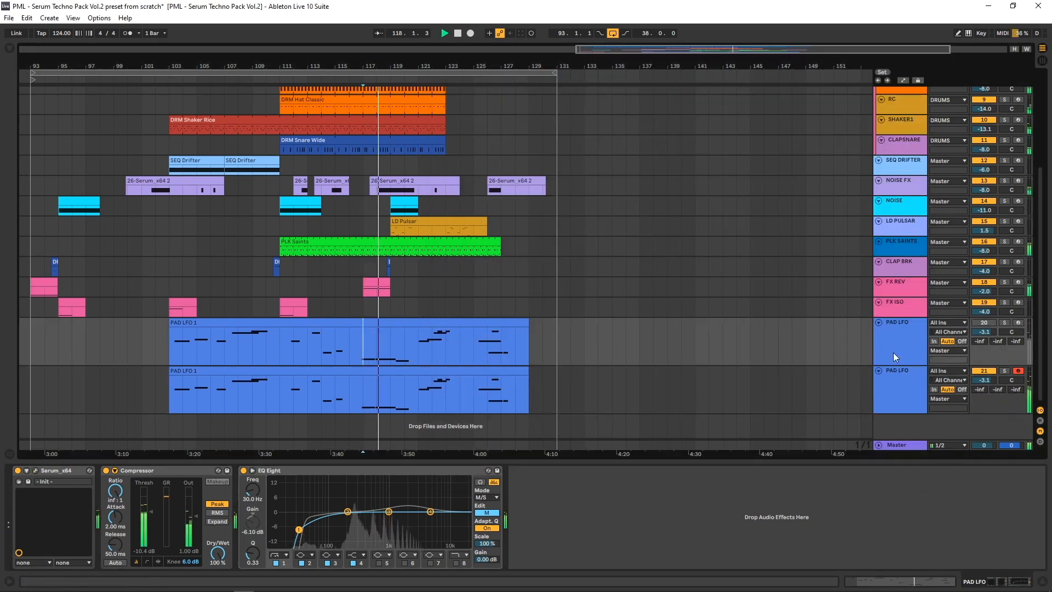
click(903, 389)
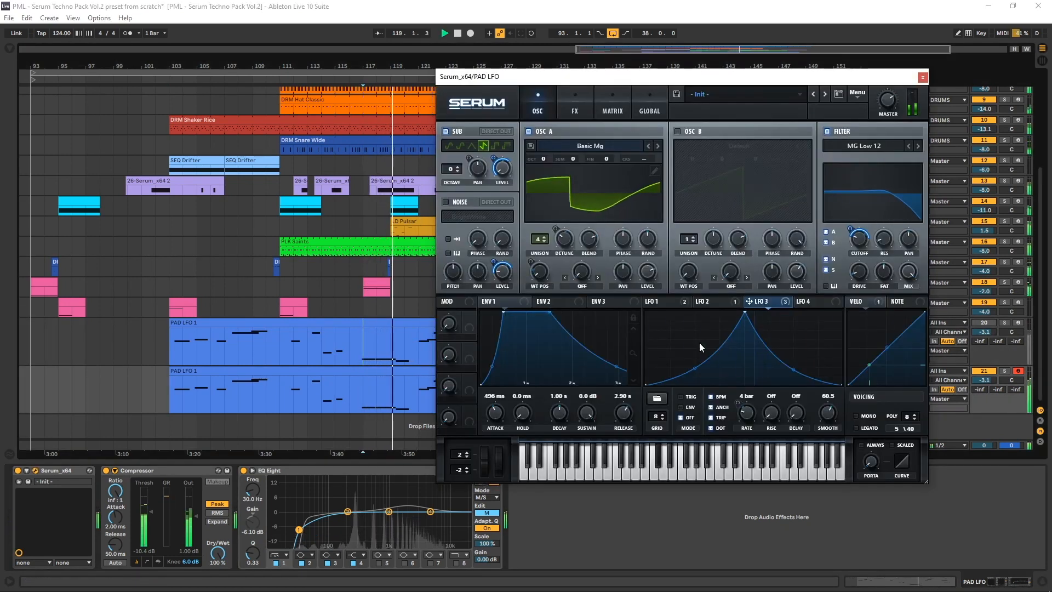
click(445, 202)
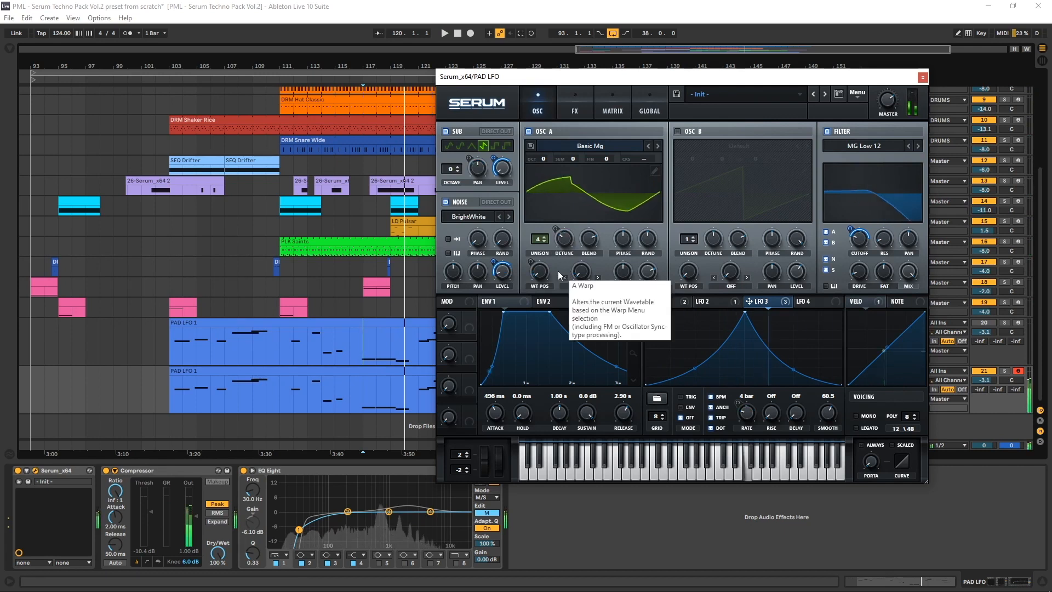
mouse_move(861, 253)
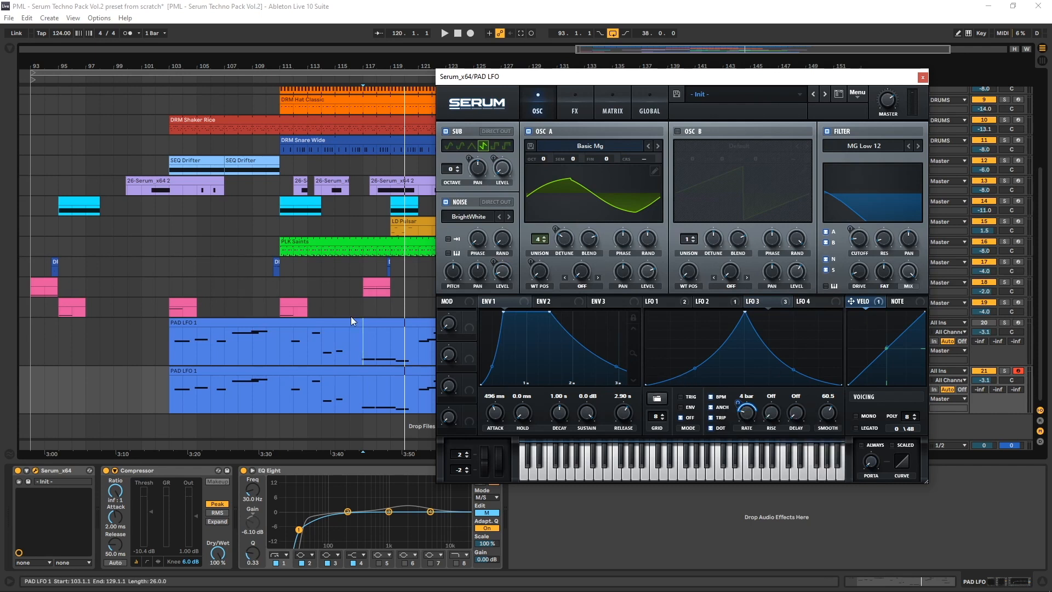
- Open the notes of the lower PAD LFO 1 clip and close the Serum window to examine its notes and velocities
click(326, 367)
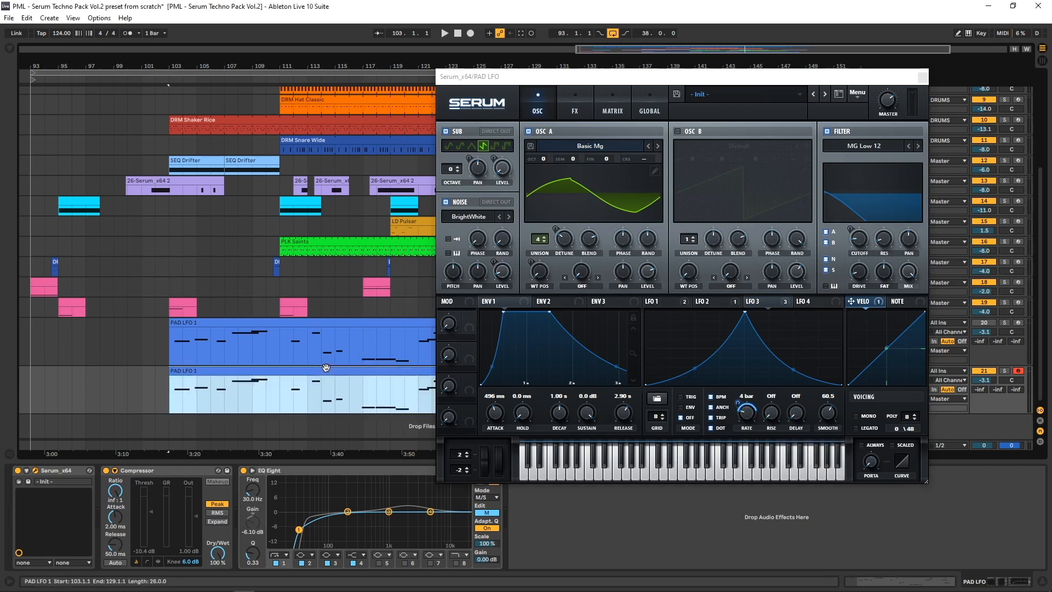
double_click(322, 368)
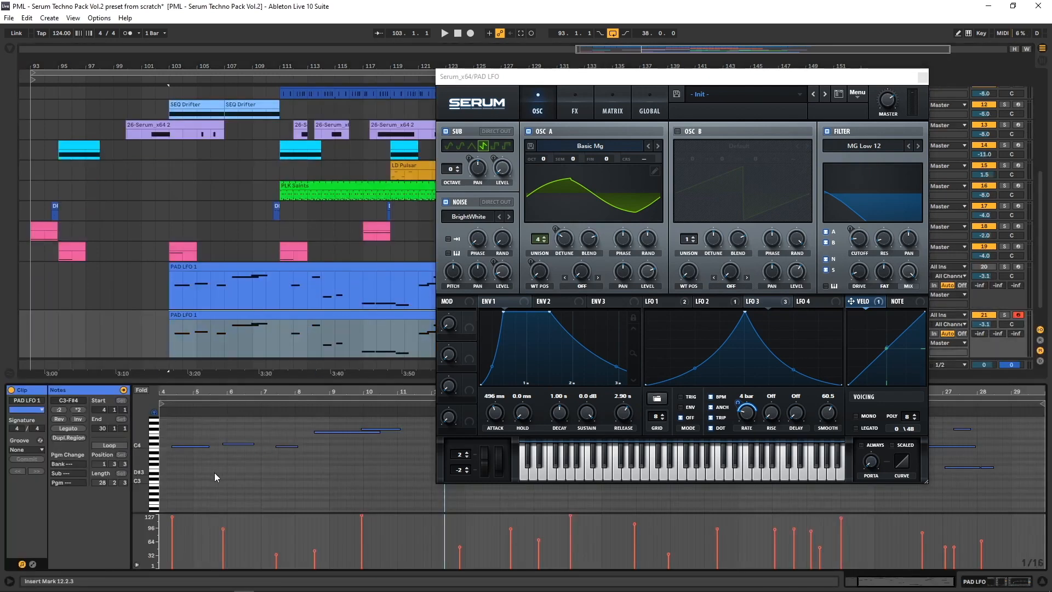
click(923, 79)
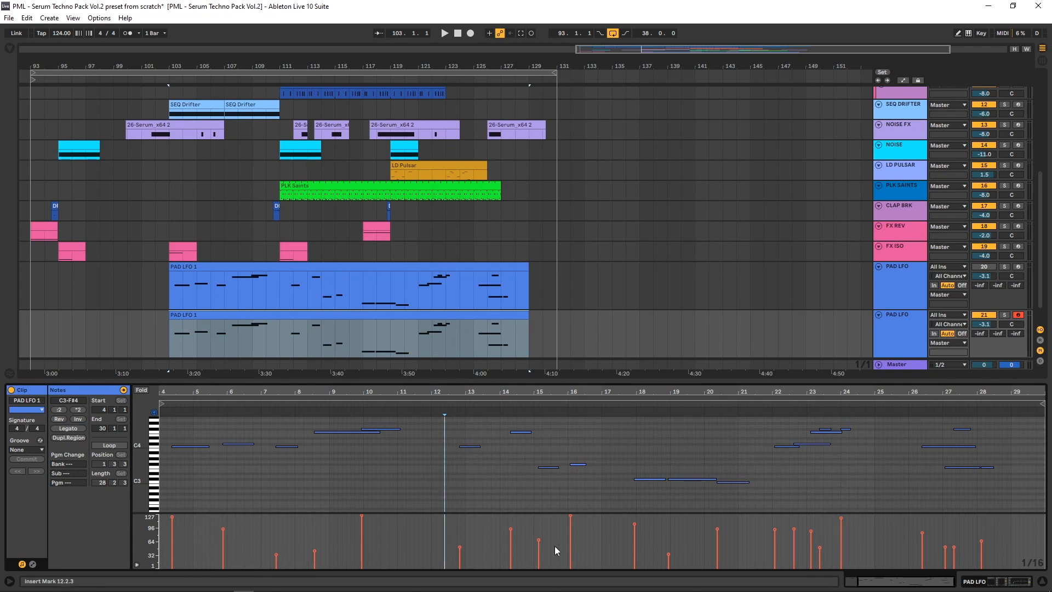
- Show the PAD LFO track's device chain and play the arrangement from bar 93 to hear the pad in context
click(885, 278)
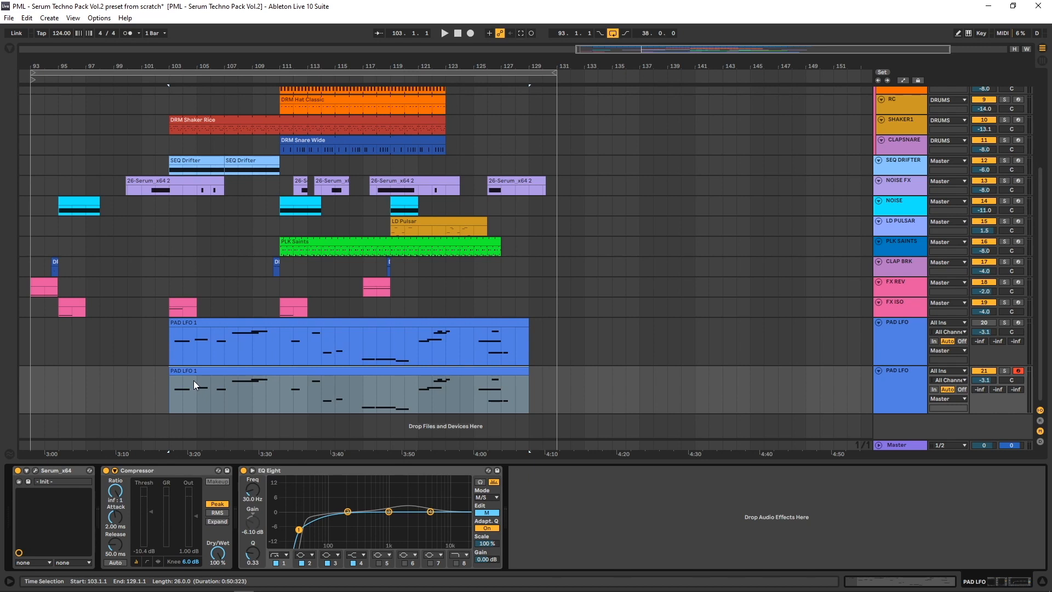
click(38, 380)
key(space)
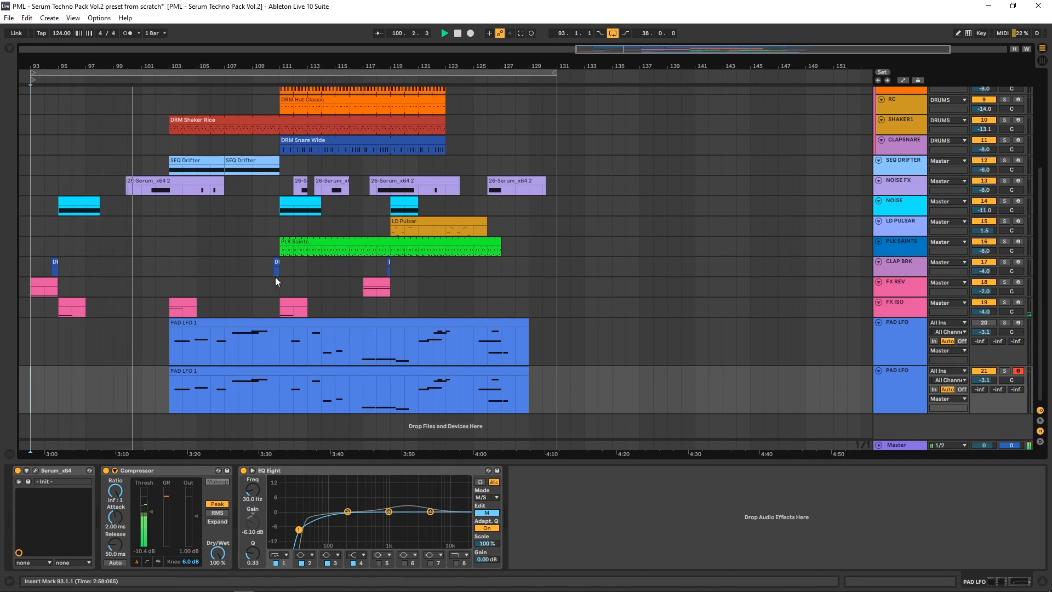
scroll(312, 288, up, 2)
scroll(319, 319, down, 2)
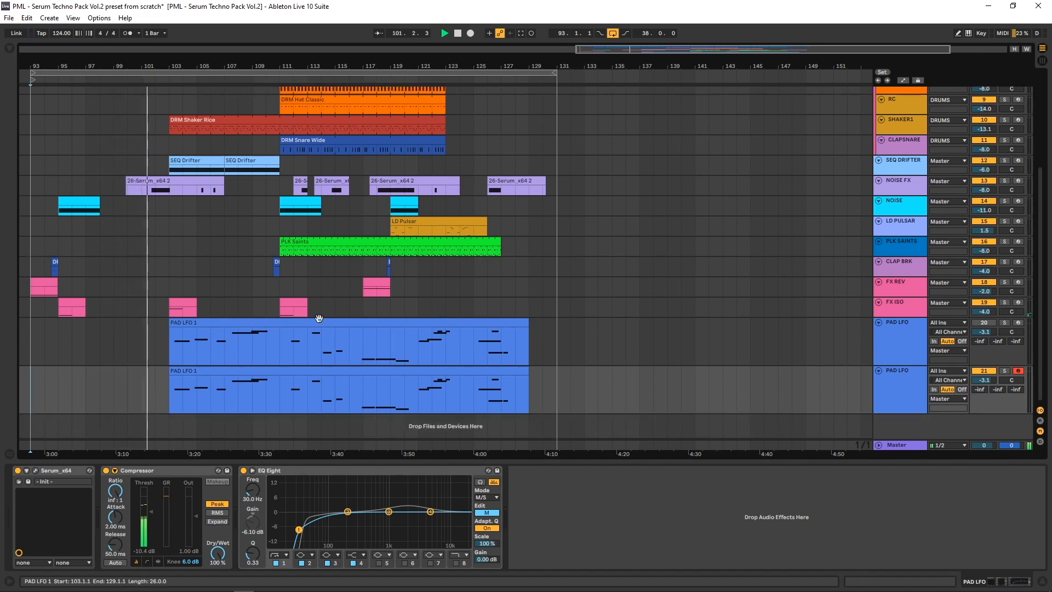